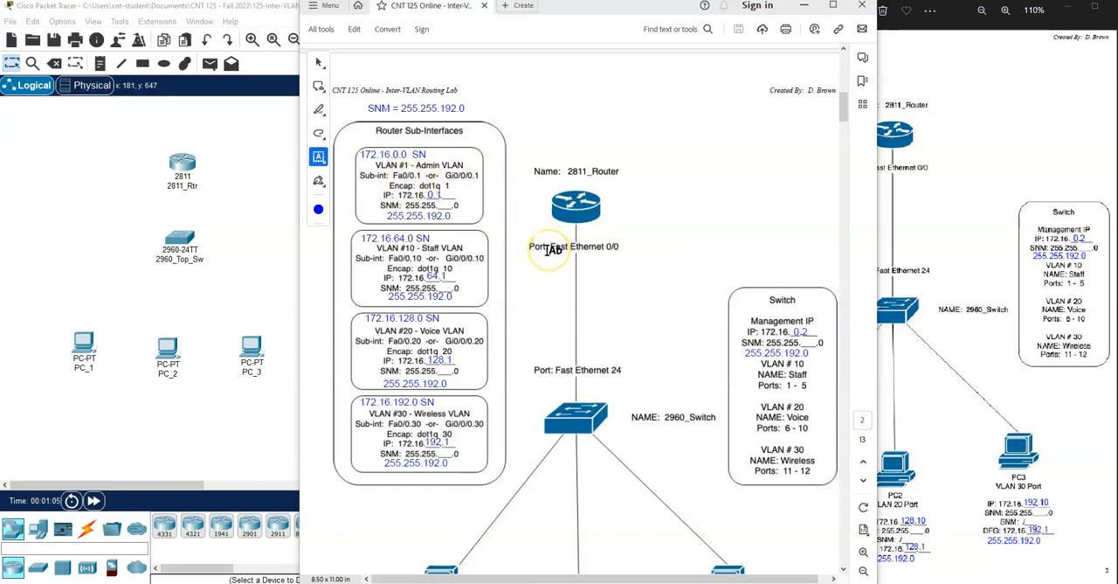
- Review the network map and the lab's Part 2 physical connection directions, and switch to Cisco Packet Tracer
{"action": "scroll", "coordinate": [553, 249], "scroll_direction": "down", "scroll_amount": 1}
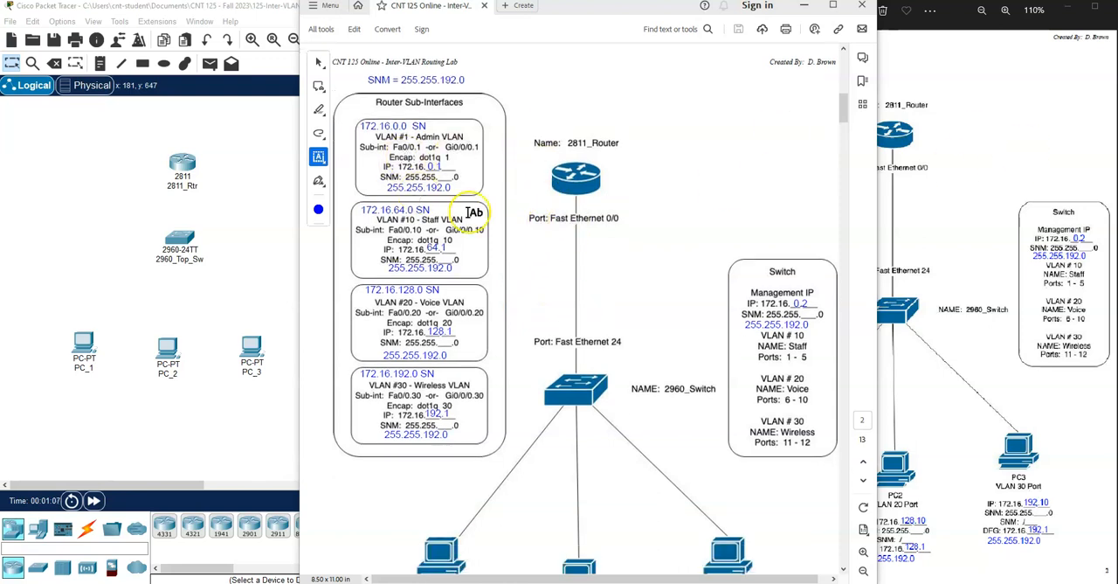
{"action": "left_click", "coordinate": [995, 117]}
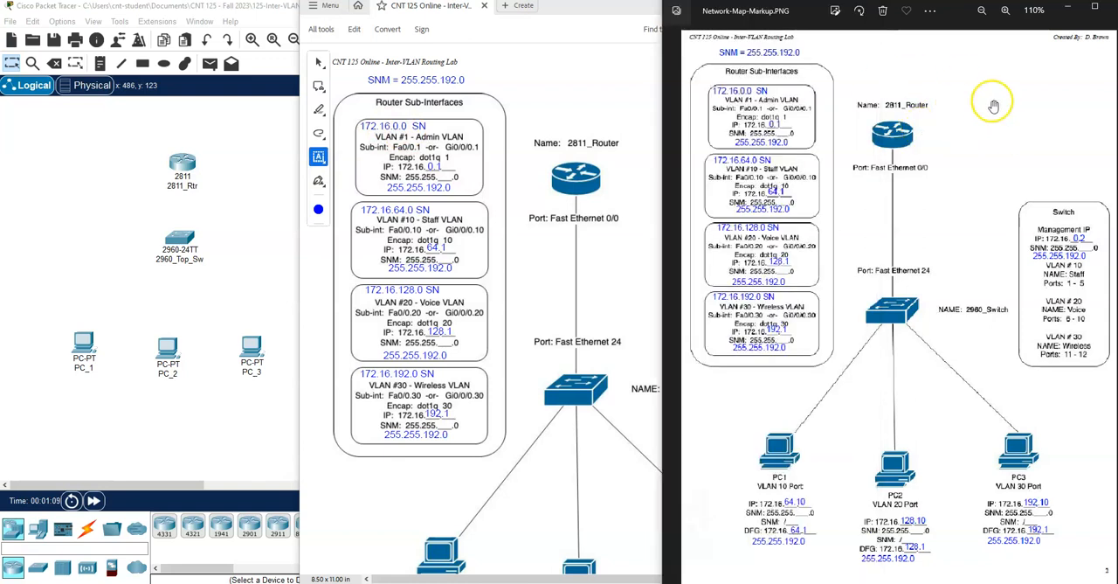
{"action": "scroll", "coordinate": [561, 286], "scroll_direction": "down", "scroll_amount": 10}
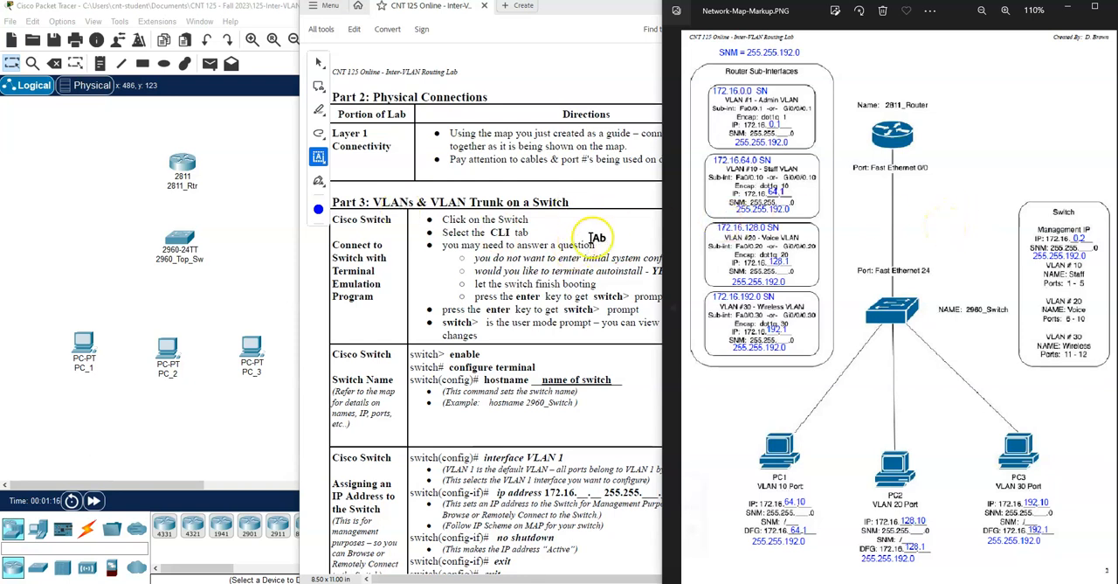
{"action": "left_click", "coordinate": [80, 251]}
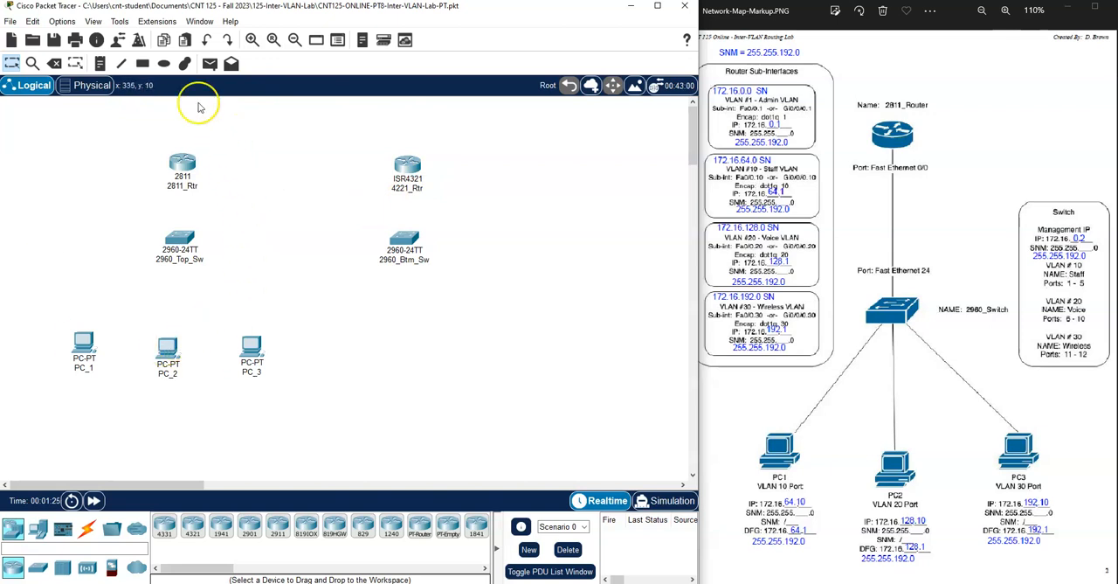
- Open the Corporate Office's Main Wiring Closet in the physical workspace
{"action": "left_click", "coordinate": [83, 88]}
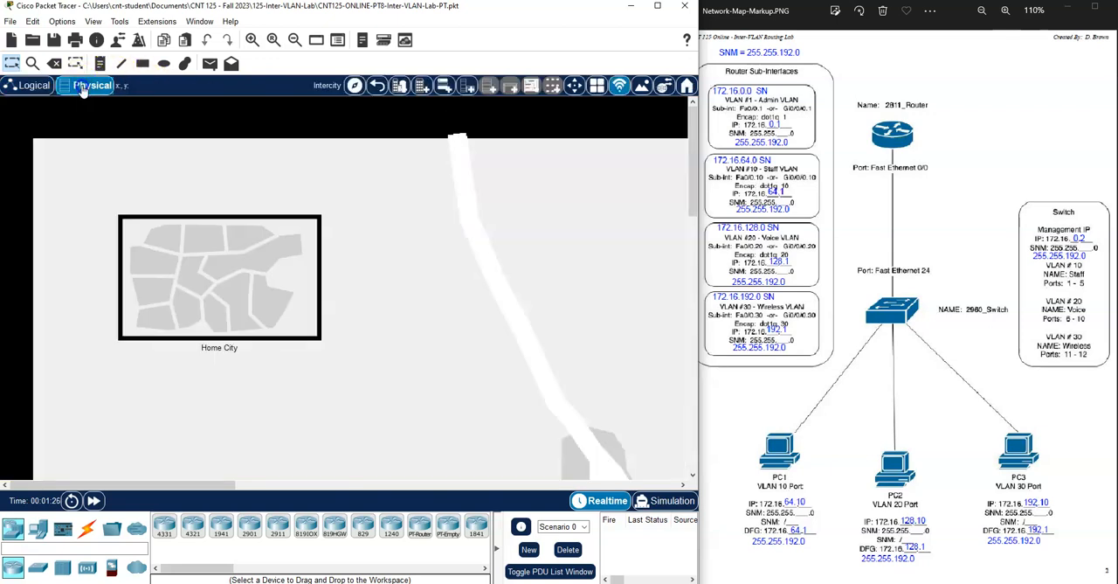
{"action": "left_click", "coordinate": [206, 311]}
{"action": "left_click", "coordinate": [88, 172]}
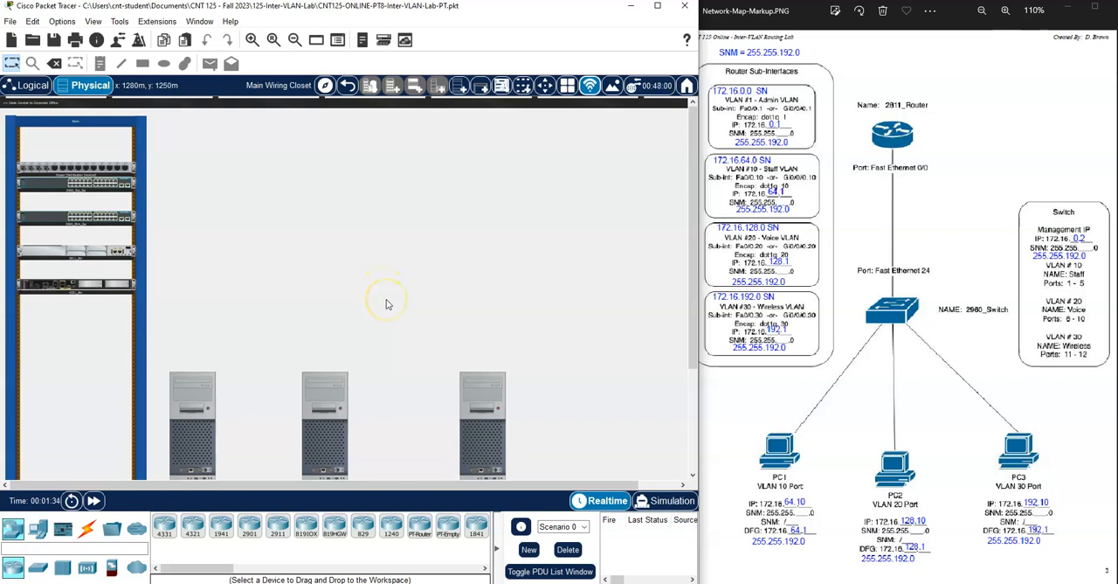
- Examine the PCs on the tables and the switches and routers in the rack, and compare them with the logical topology
{"action": "scroll", "coordinate": [388, 307], "scroll_direction": "down", "scroll_amount": 3}
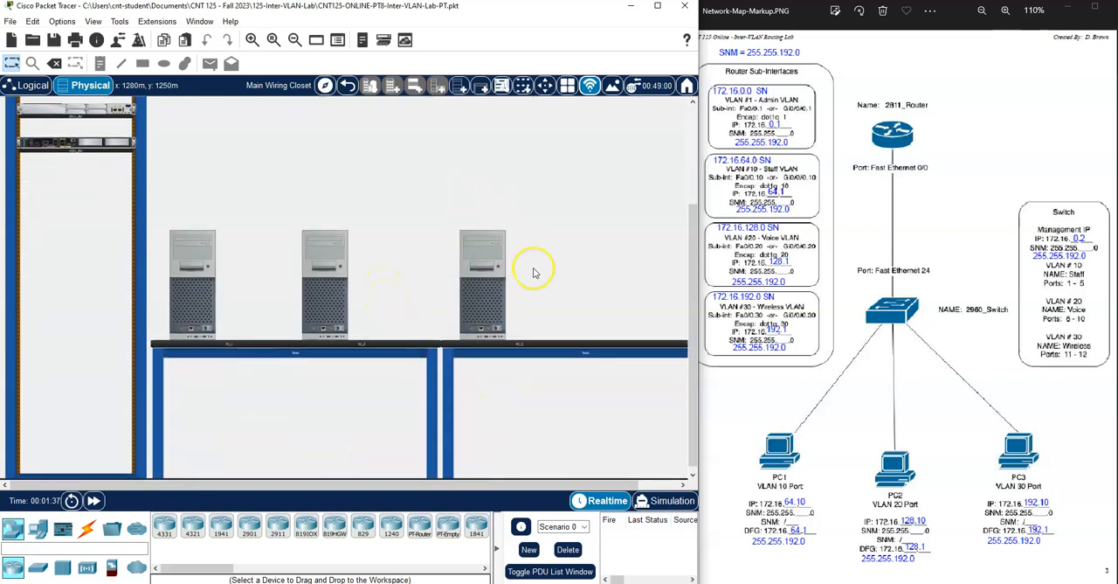
{"action": "mouse_move", "coordinate": [463, 278]}
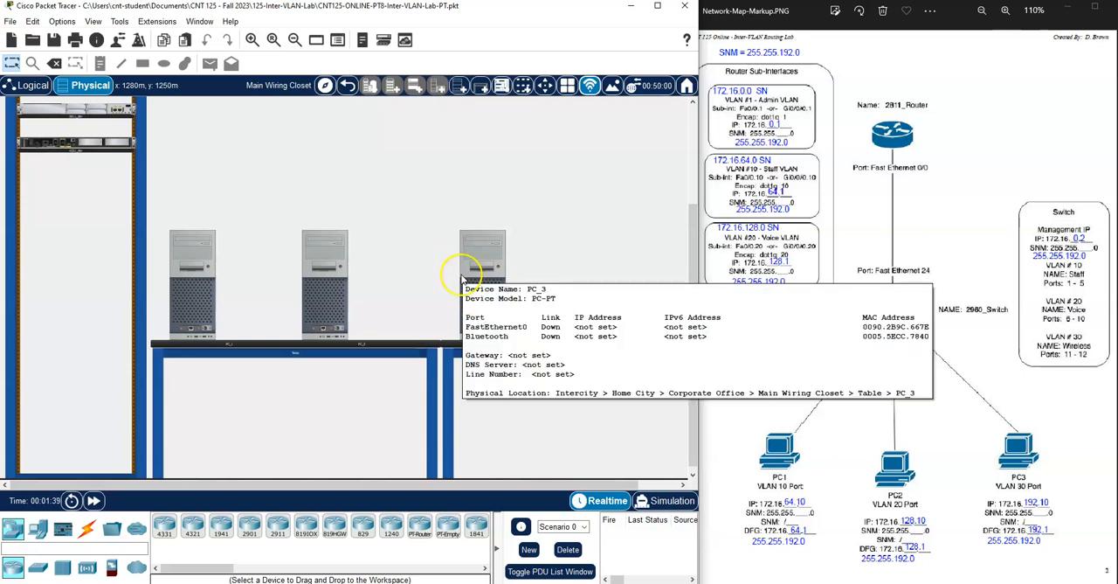
{"action": "scroll", "coordinate": [345, 387], "scroll_direction": "up", "scroll_amount": 2}
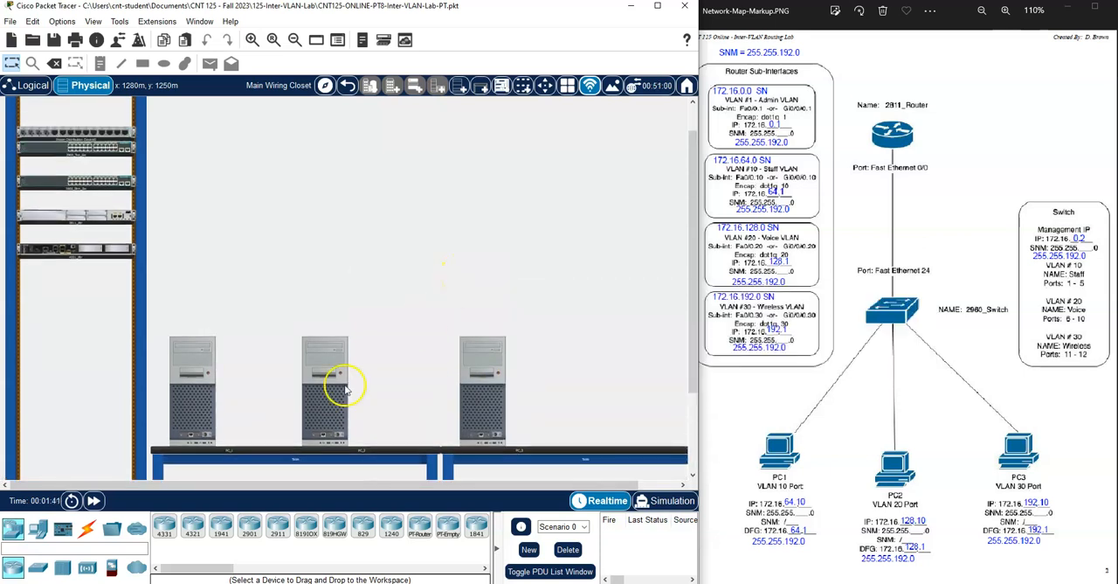
{"action": "scroll", "coordinate": [279, 402], "scroll_direction": "up", "scroll_amount": 1}
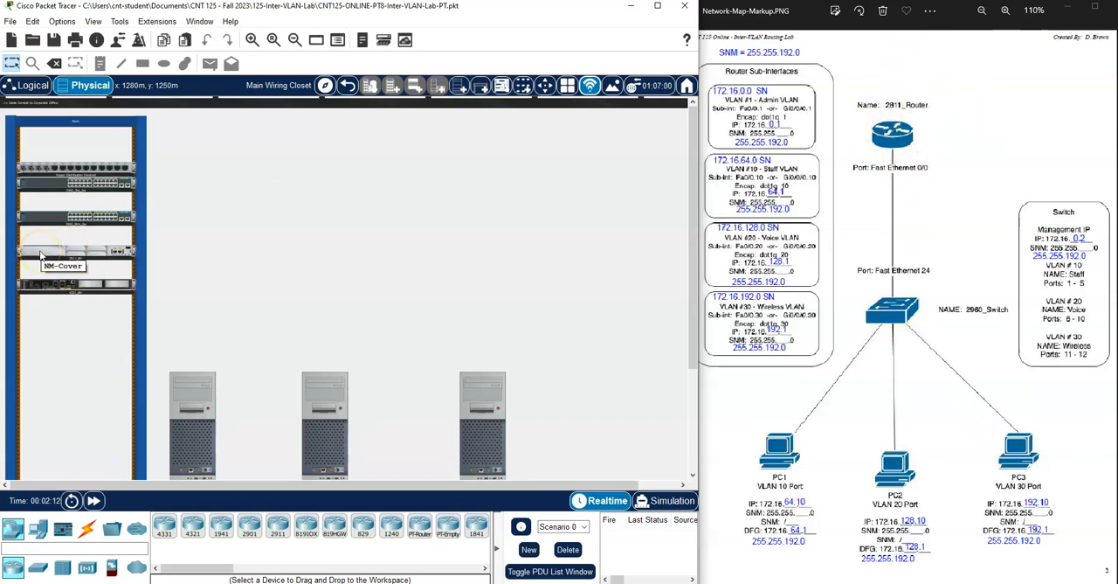
{"action": "left_click", "coordinate": [252, 39]}
{"action": "left_click", "coordinate": [252, 39]}
{"action": "scroll", "coordinate": [305, 175], "scroll_direction": "down", "scroll_amount": 7}
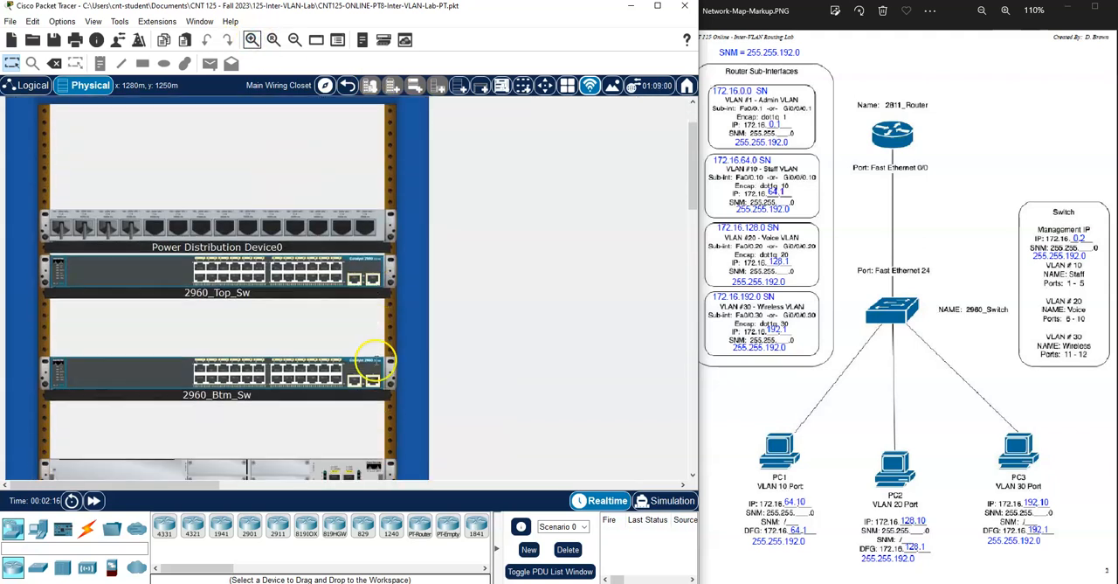
{"action": "scroll", "coordinate": [262, 297], "scroll_direction": "down", "scroll_amount": 2}
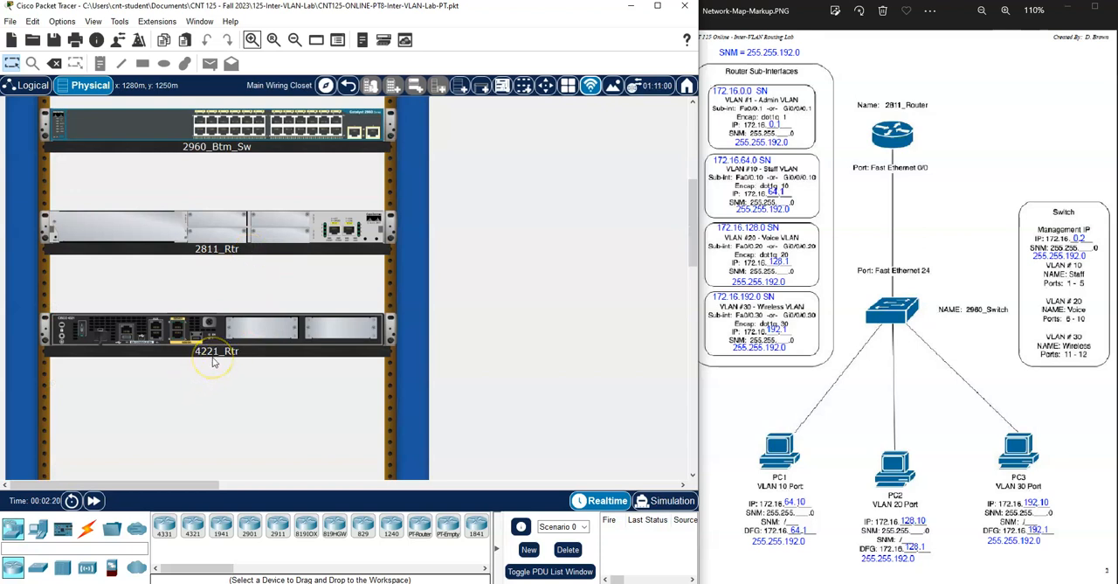
{"action": "scroll", "coordinate": [212, 361], "scroll_direction": "up", "scroll_amount": 4}
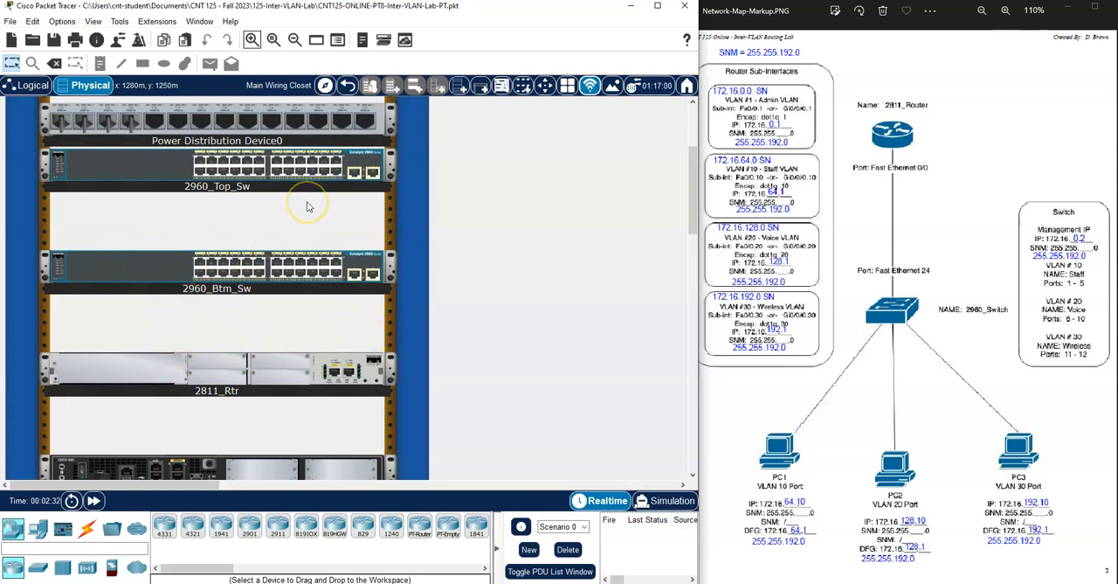
{"action": "left_click", "coordinate": [27, 85]}
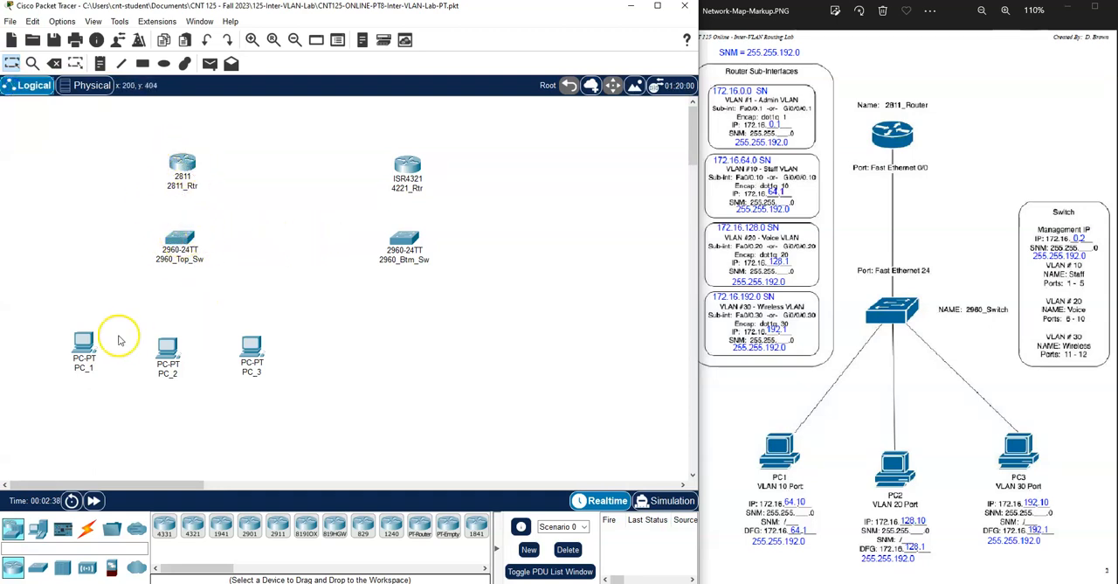
{"action": "left_click", "coordinate": [76, 89]}
{"action": "scroll", "coordinate": [315, 340], "scroll_direction": "down", "scroll_amount": 5}
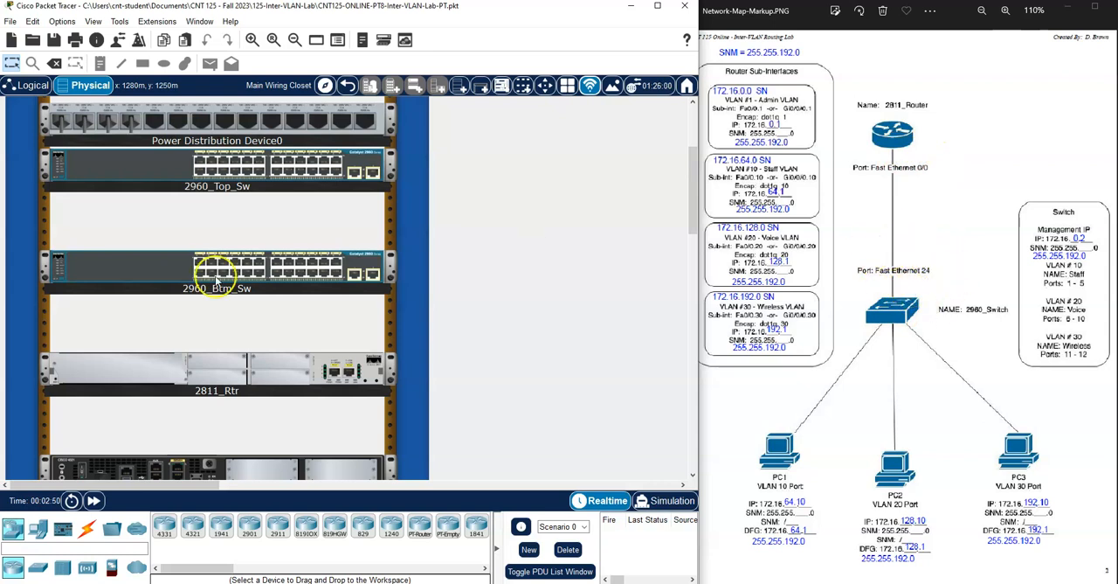
- Connect FastEthernet0/0 on 2811_Rtr to FastEthernet0/24 on 2960_Top_Sw with a copper straight-through cable
{"action": "left_click", "coordinate": [87, 528]}
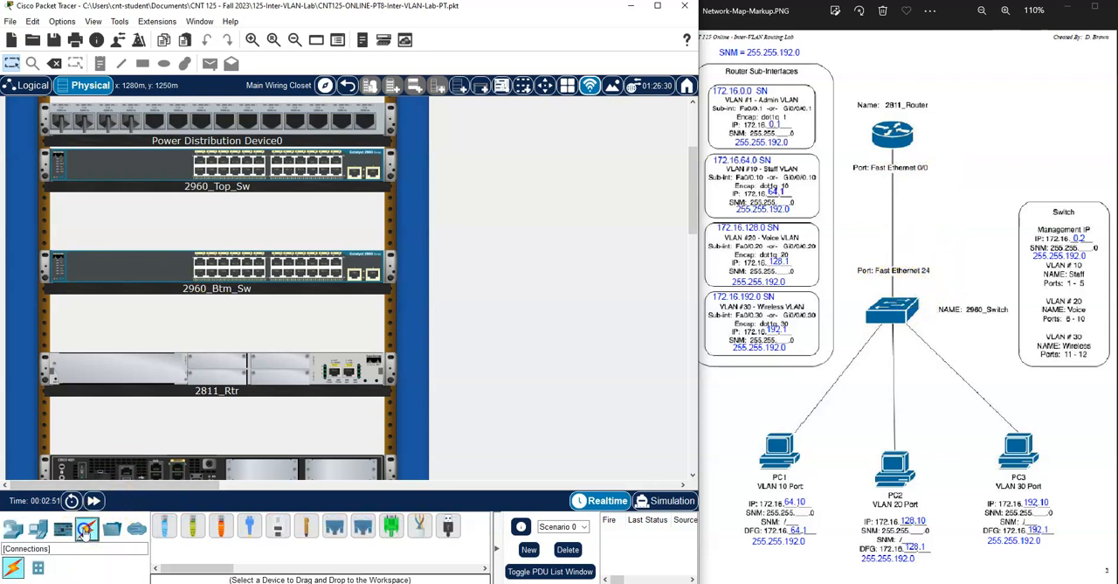
{"action": "left_click", "coordinate": [193, 529]}
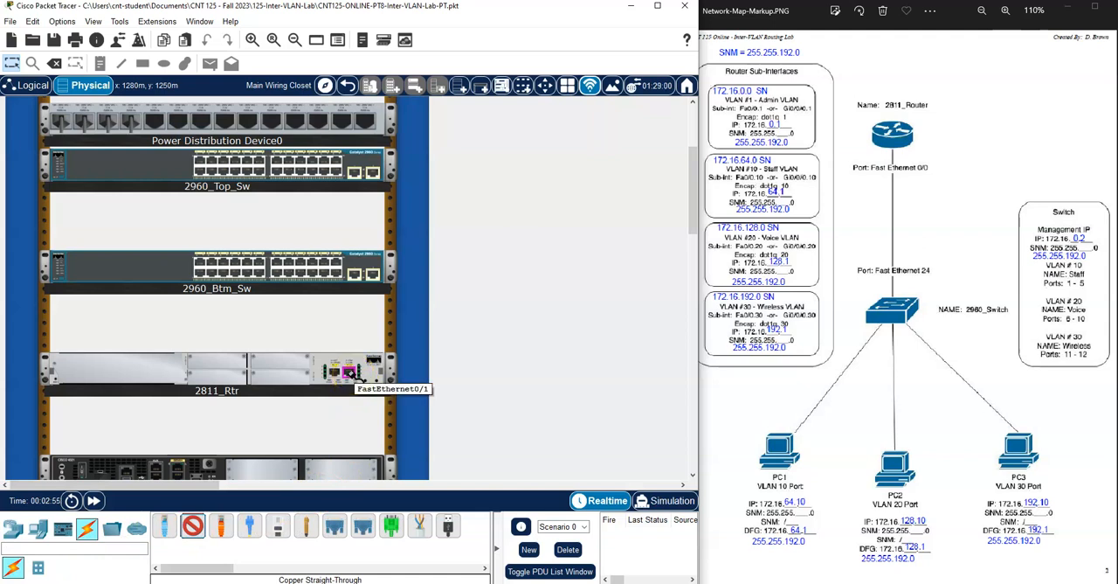
{"action": "left_click", "coordinate": [335, 374]}
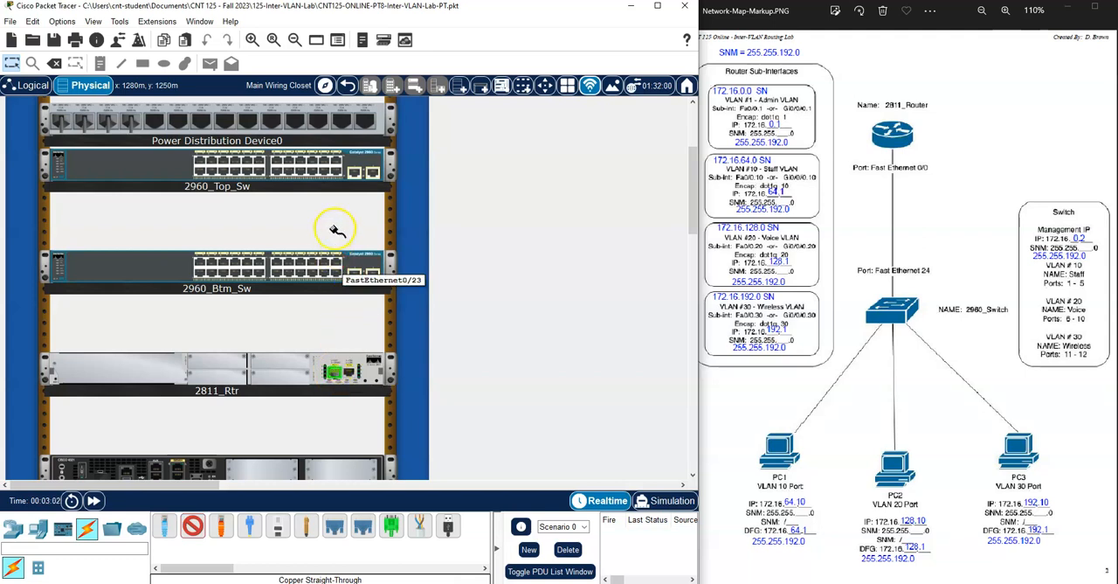
{"action": "left_click", "coordinate": [336, 169]}
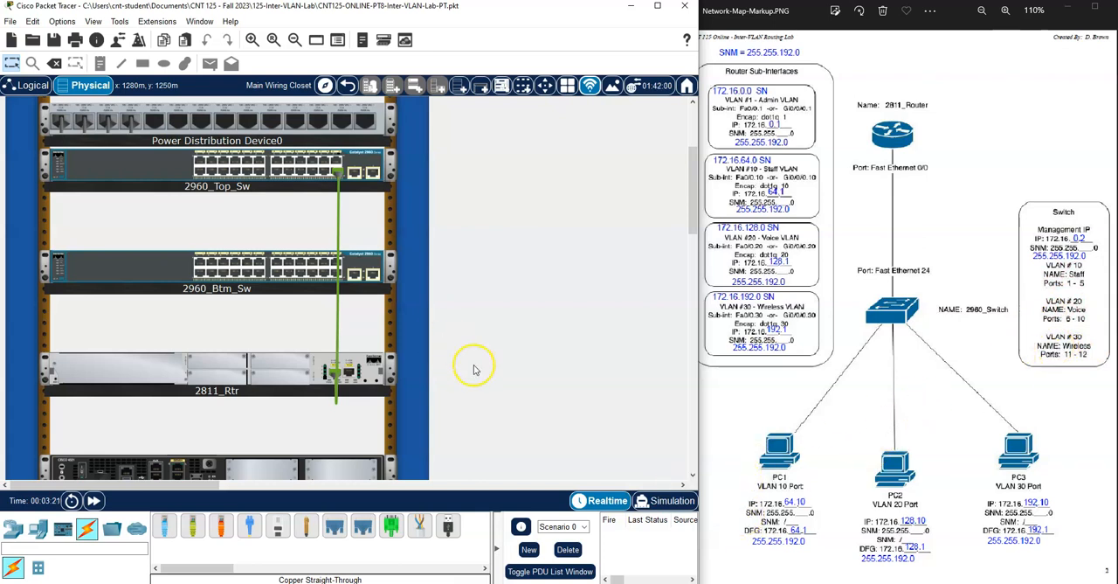
- Connect PC_1's Ethernet port to FastEthernet0/1 on 2960_Top_Sw with a copper straight-through cable
{"action": "scroll", "coordinate": [472, 370], "scroll_direction": "down", "scroll_amount": 10}
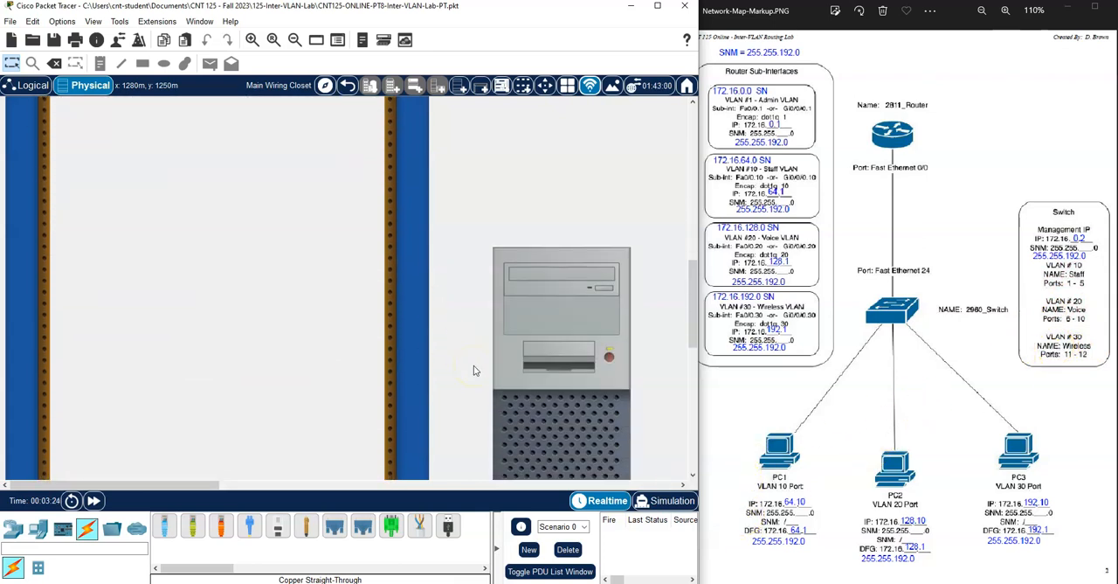
{"action": "left_click", "coordinate": [192, 525]}
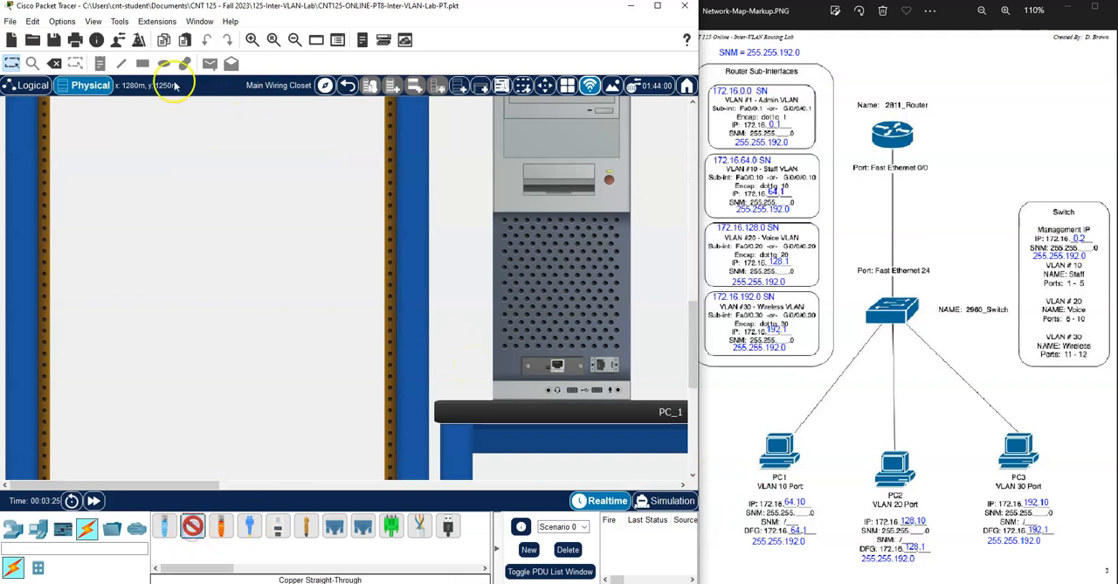
{"action": "left_click", "coordinate": [294, 40]}
{"action": "left_click", "coordinate": [294, 41]}
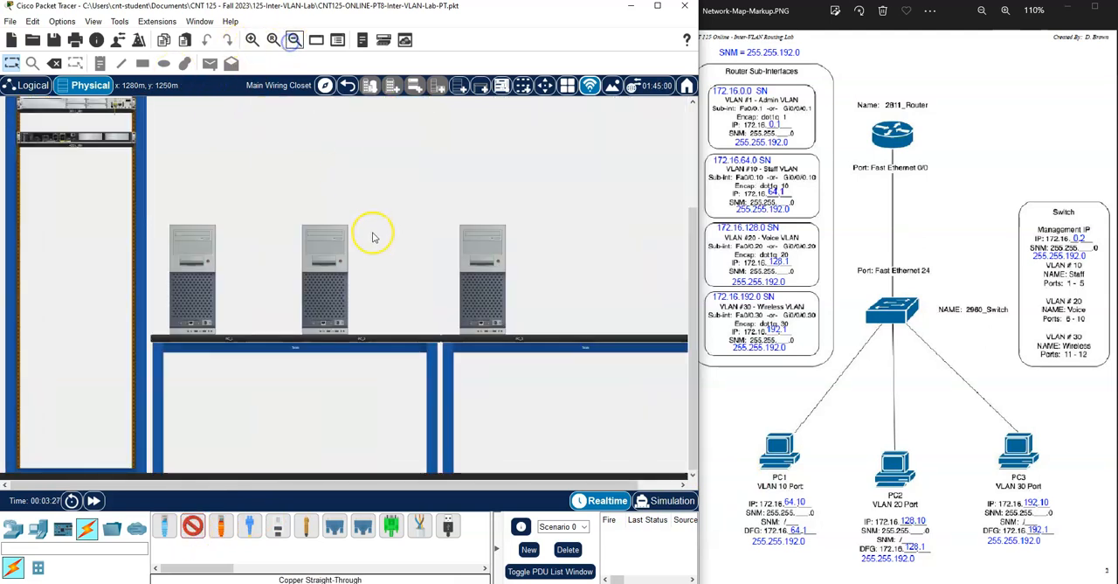
{"action": "left_click", "coordinate": [252, 40]}
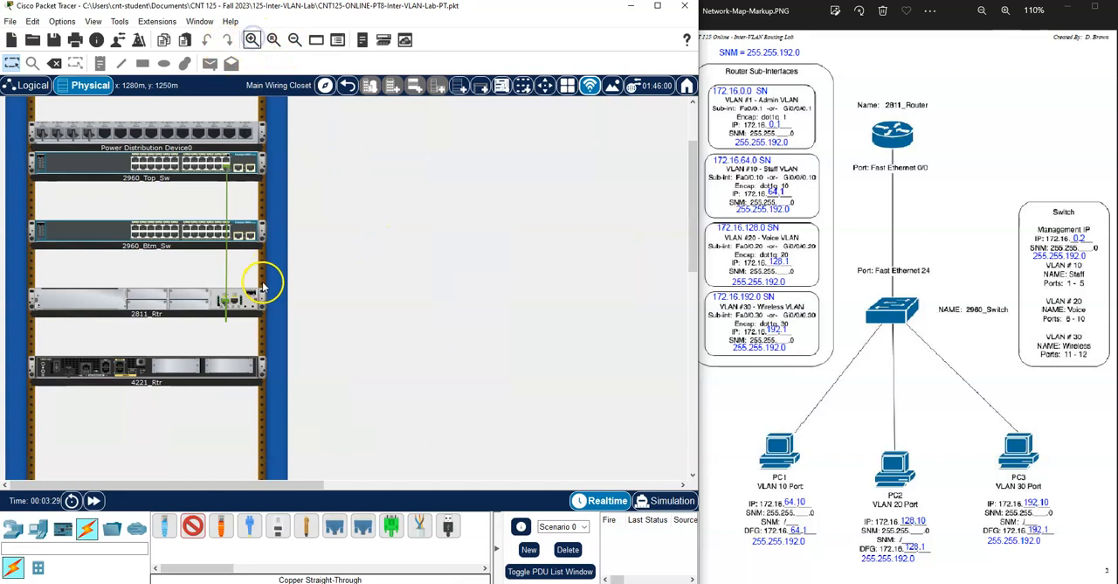
{"action": "scroll", "coordinate": [266, 284], "scroll_direction": "down", "scroll_amount": 5}
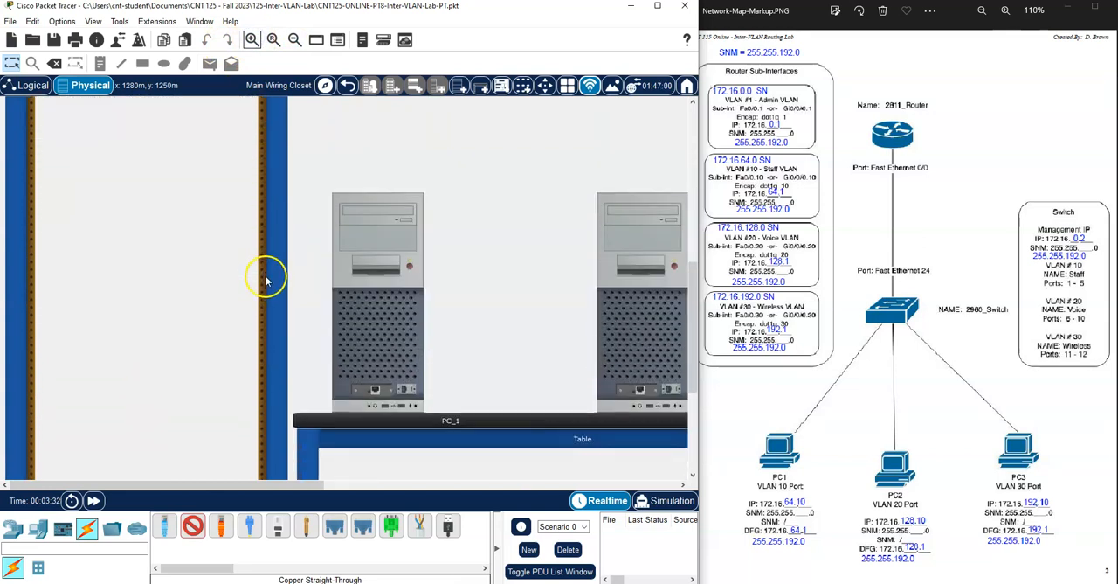
{"action": "left_click", "coordinate": [375, 389]}
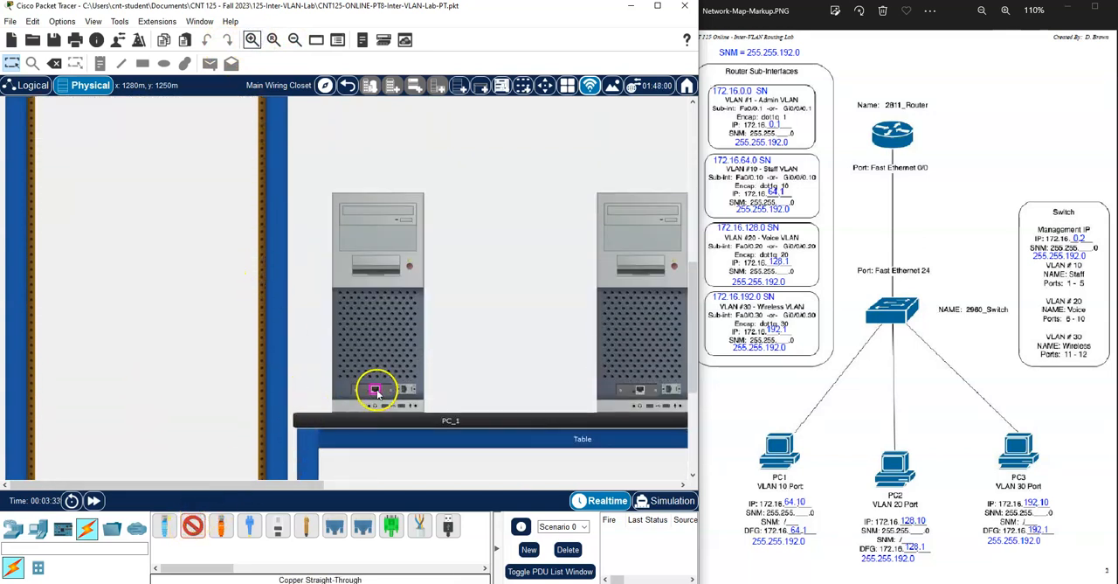
{"action": "left_click", "coordinate": [193, 526]}
{"action": "left_click", "coordinate": [193, 526]}
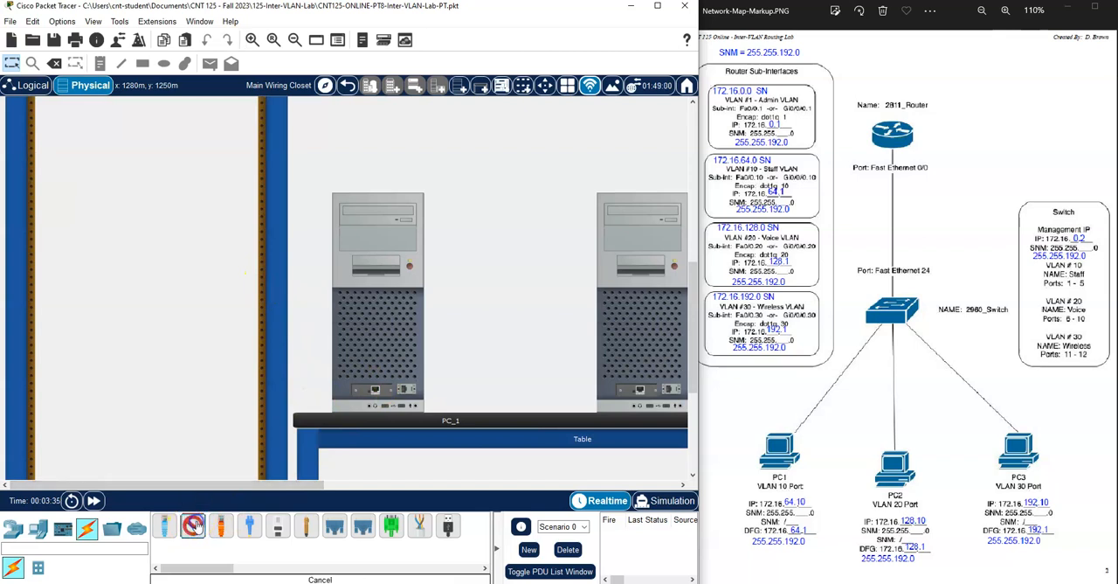
{"action": "left_click", "coordinate": [384, 370]}
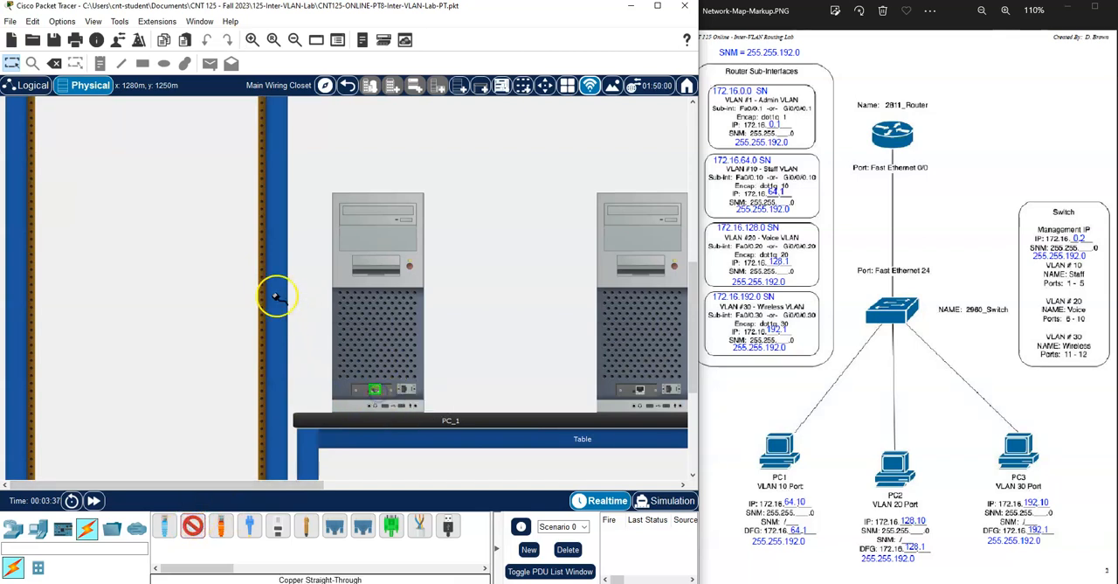
{"action": "scroll", "coordinate": [273, 295], "scroll_direction": "up", "scroll_amount": 3}
{"action": "scroll", "coordinate": [272, 295], "scroll_direction": "up", "scroll_amount": 5}
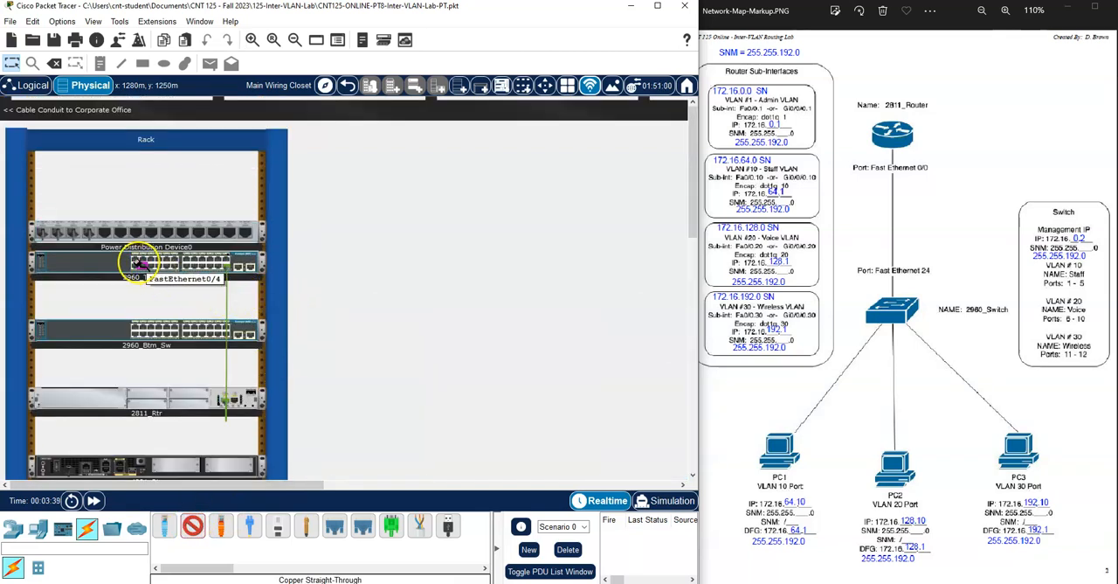
{"action": "left_click", "coordinate": [136, 261]}
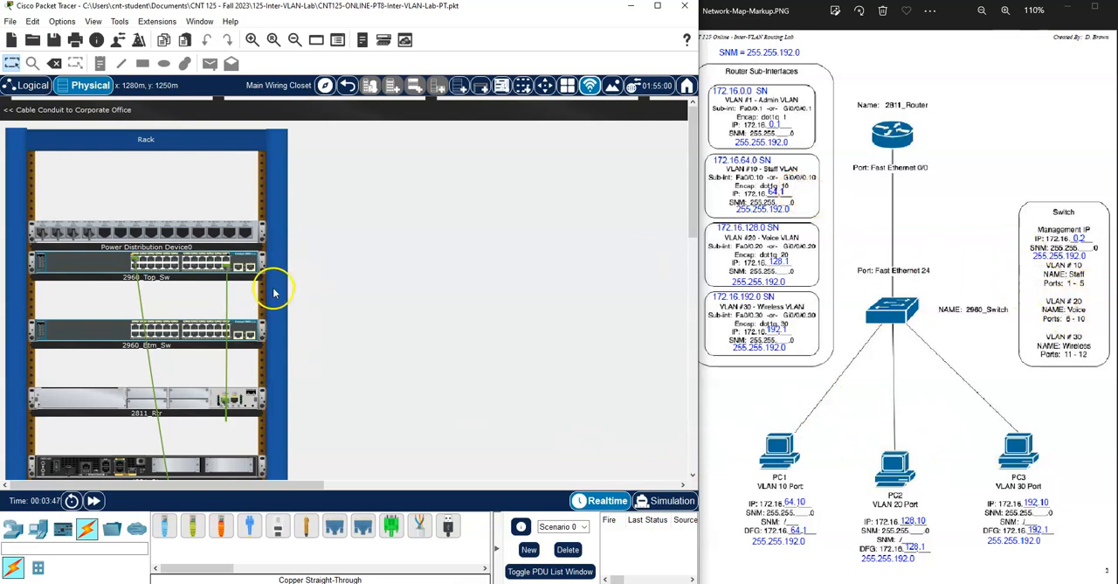
- Connect PC_2's Ethernet port to FastEthernet0/6 on 2960_Top_Sw with a copper straight-through cable
{"action": "scroll", "coordinate": [274, 293], "scroll_direction": "down", "scroll_amount": 5}
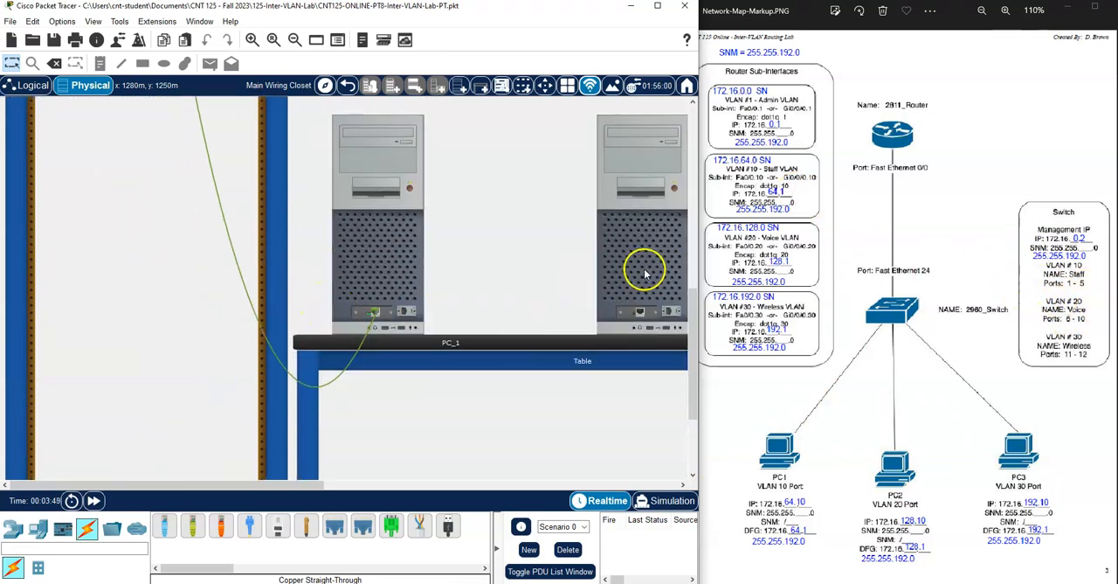
{"action": "left_click", "coordinate": [192, 525]}
{"action": "left_click", "coordinate": [640, 312]}
{"action": "scroll", "coordinate": [486, 267], "scroll_direction": "up", "scroll_amount": 5}
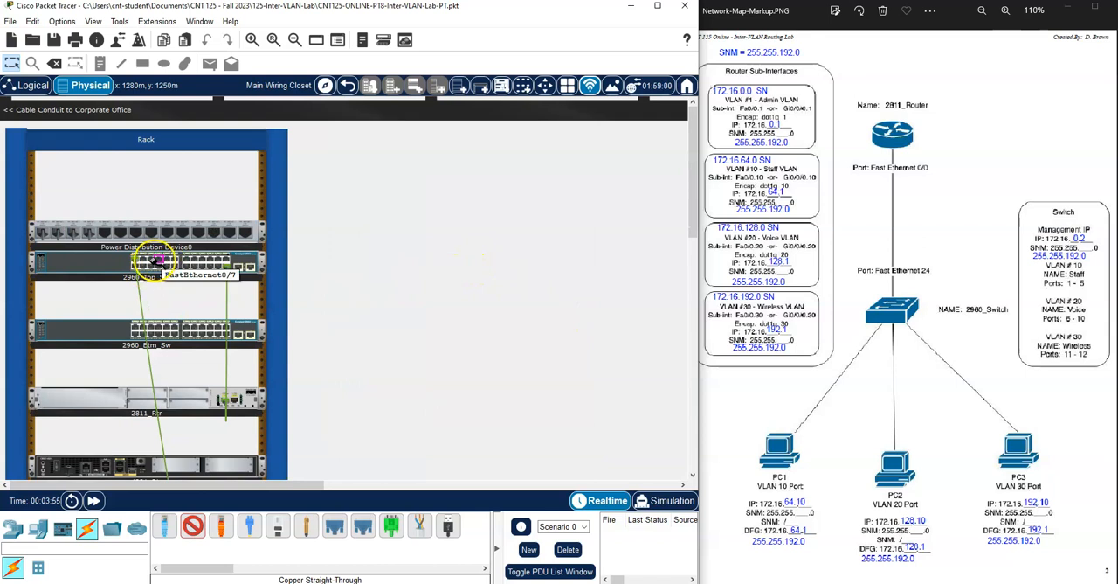
{"action": "left_click", "coordinate": [151, 265]}
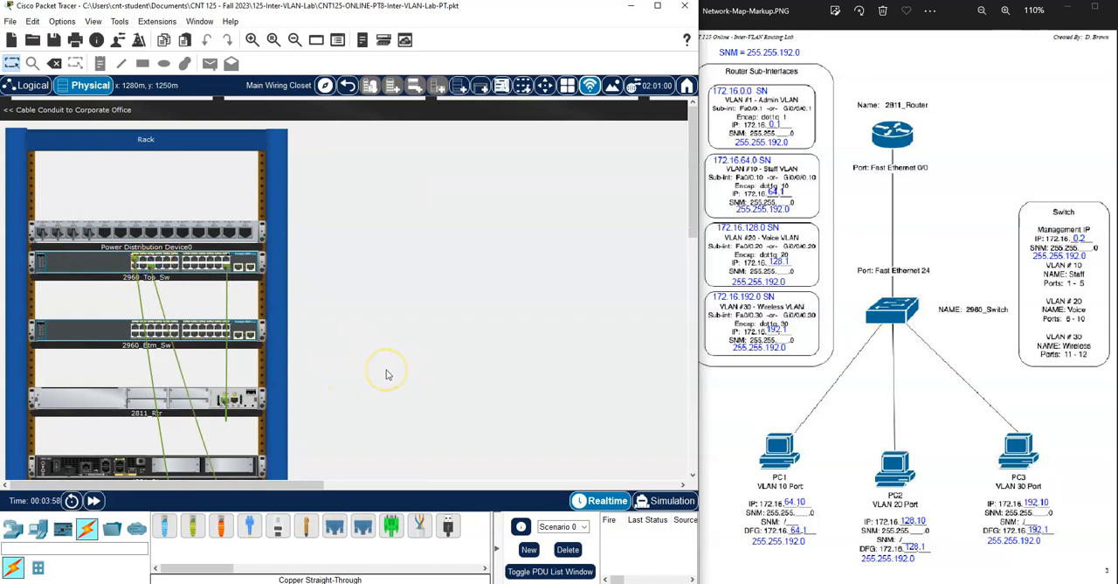
- Connect PC_3's Ethernet port to FastEthernet0/11 on 2960_Top_Sw with a copper straight-through cable
{"action": "scroll", "coordinate": [388, 374], "scroll_direction": "down", "scroll_amount": 10}
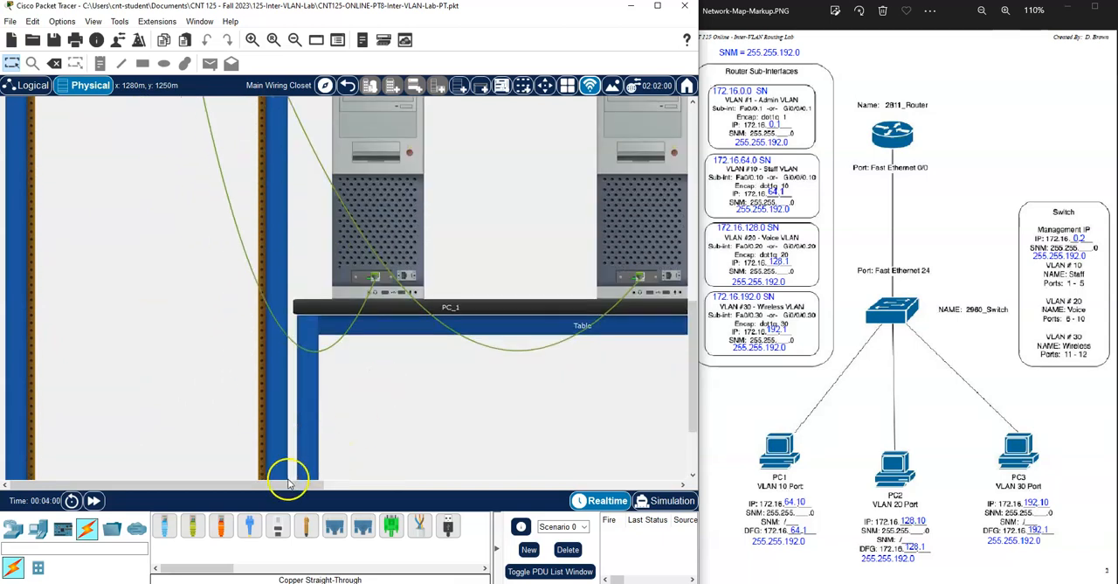
{"action": "left_click_drag", "start_coordinate": [304, 484], "coordinate": [506, 486]}
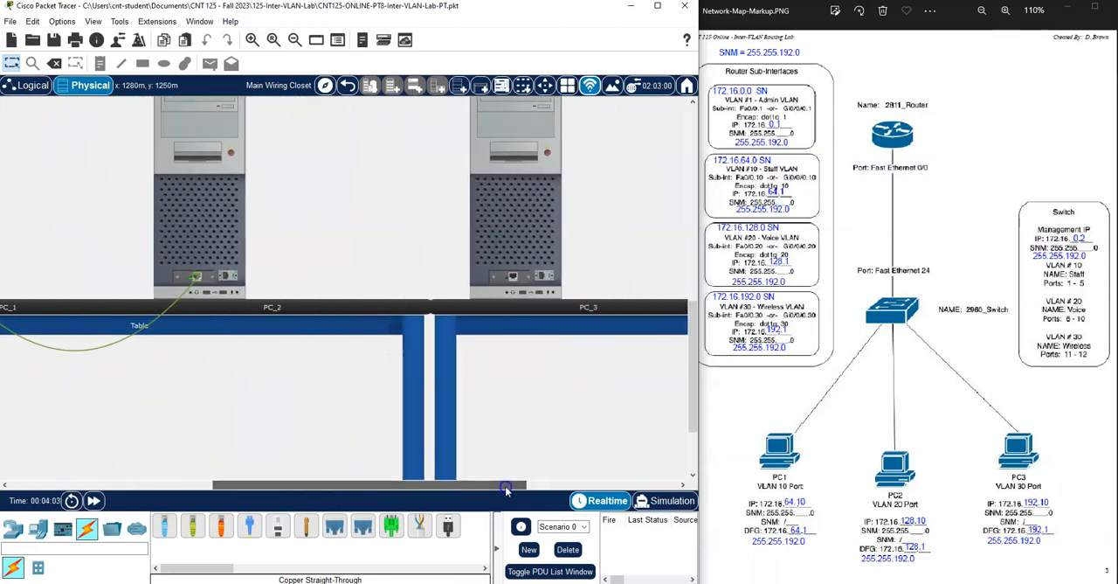
{"action": "left_click", "coordinate": [192, 524]}
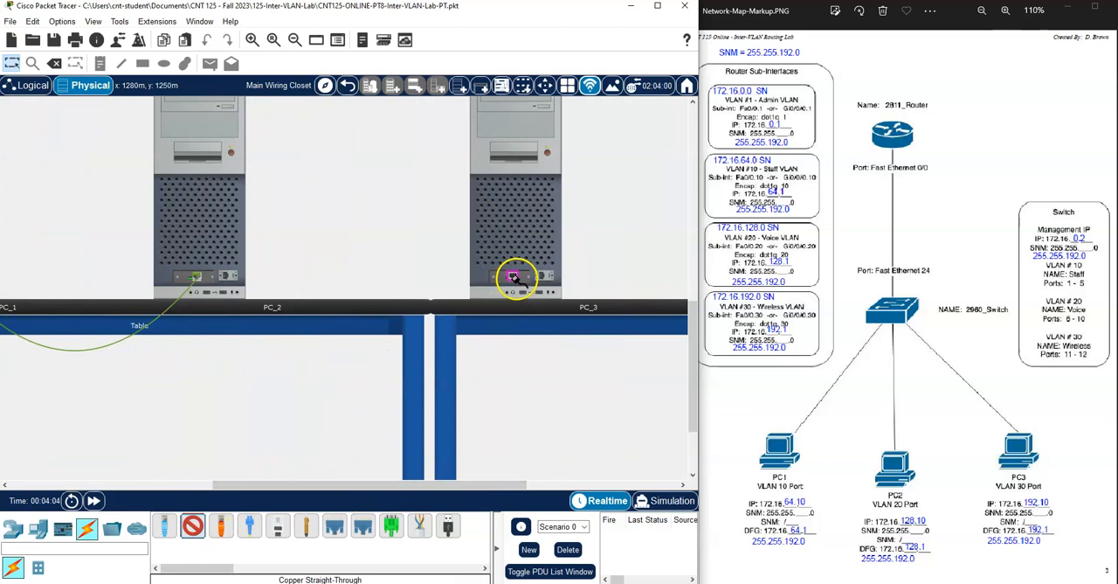
{"action": "scroll", "coordinate": [421, 269], "scroll_direction": "up", "scroll_amount": 10}
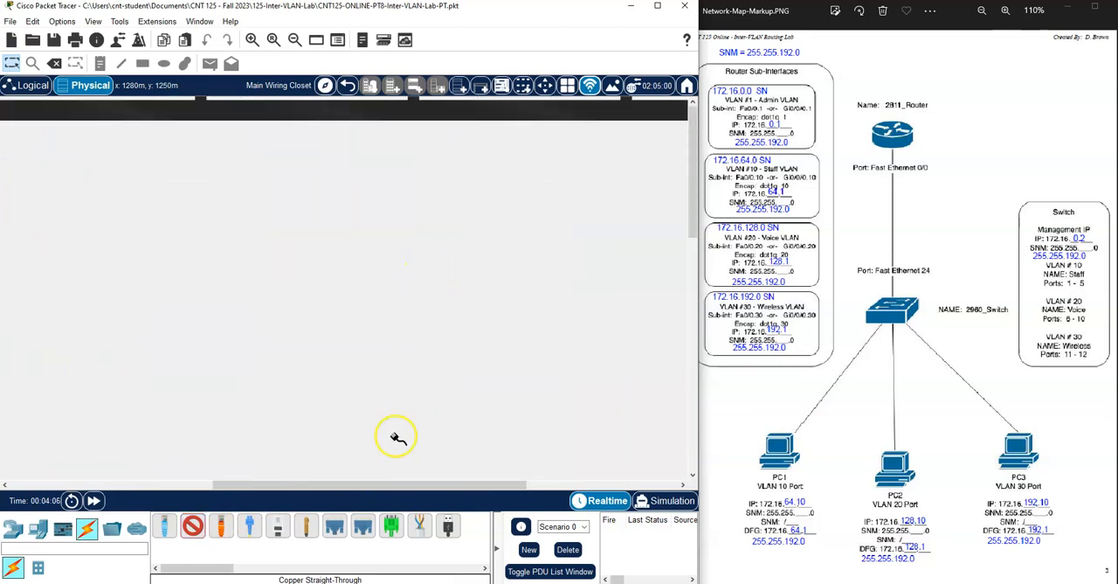
{"action": "left_click_drag", "start_coordinate": [370, 485], "coordinate": [157, 484]}
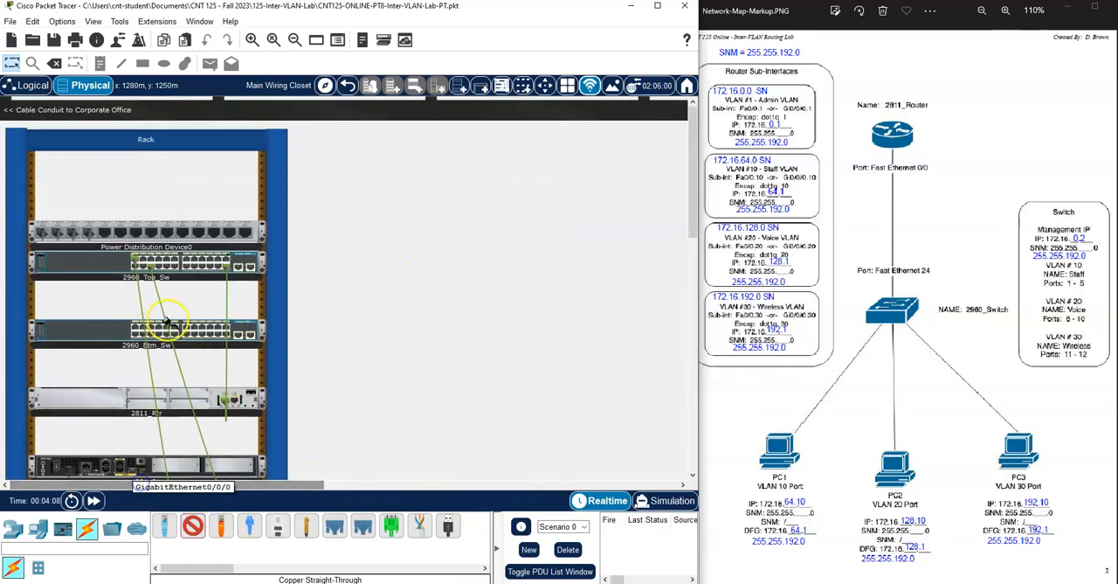
{"action": "left_click", "coordinate": [176, 259]}
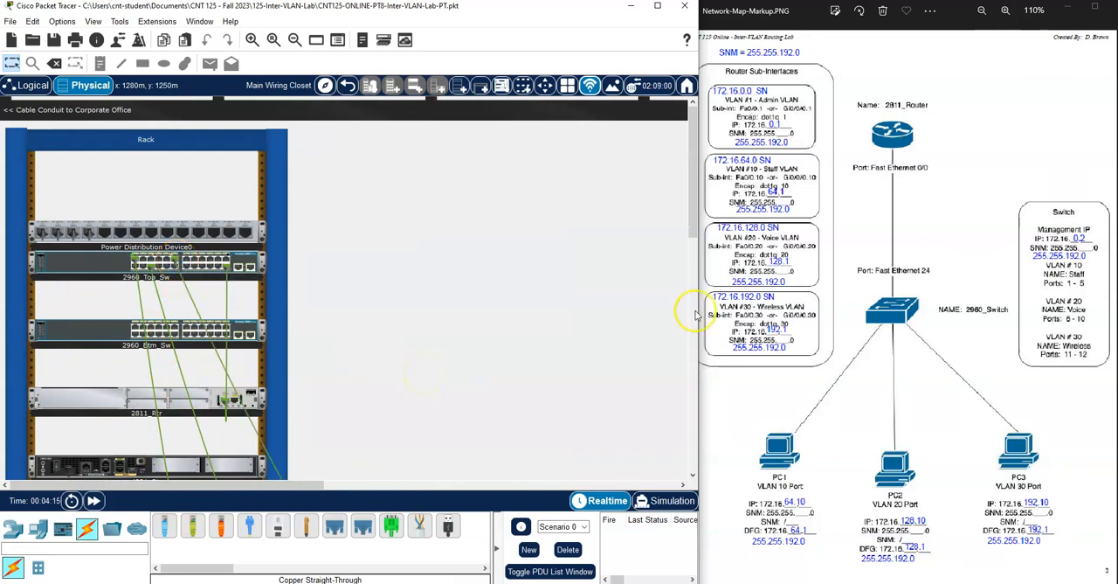
- Check the finished cabling of the router, top switch and three PCs in both the logical topology and the physical rack
{"action": "left_click", "coordinate": [33, 85]}
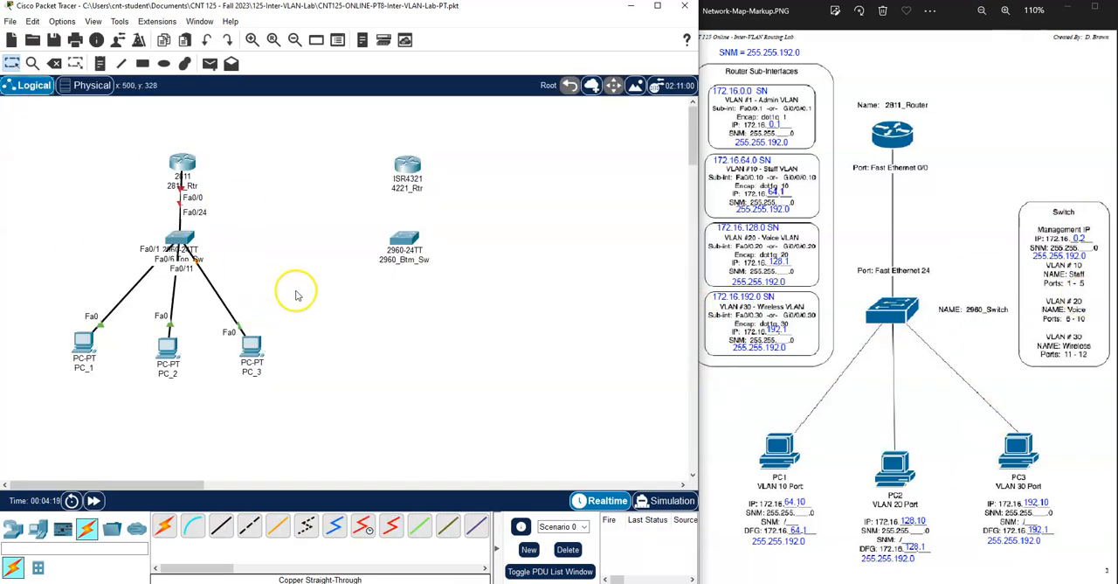
{"action": "left_click", "coordinate": [87, 84]}
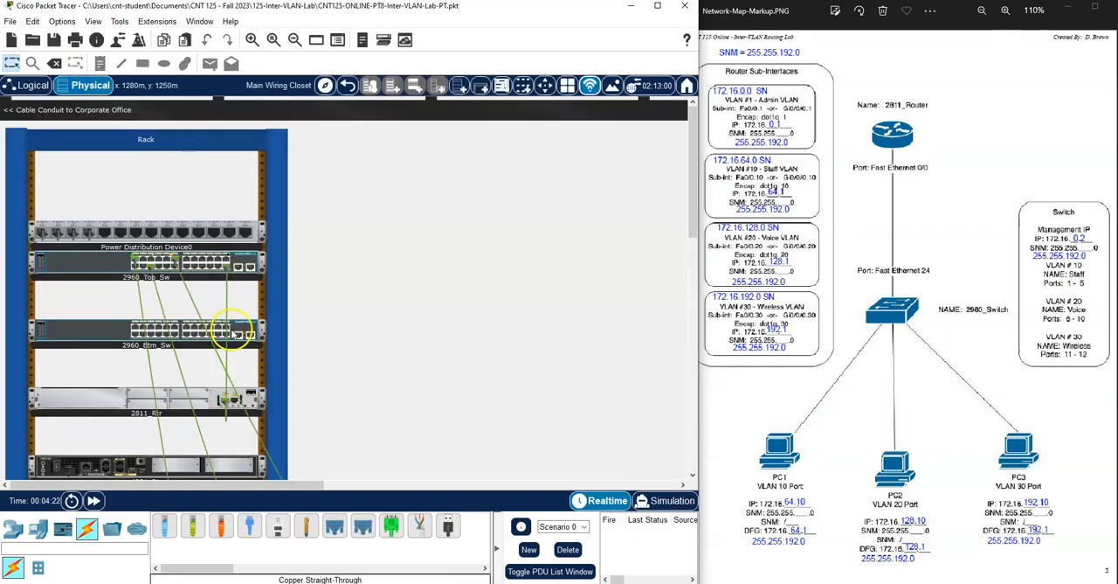
{"action": "mouse_move", "coordinate": [240, 336]}
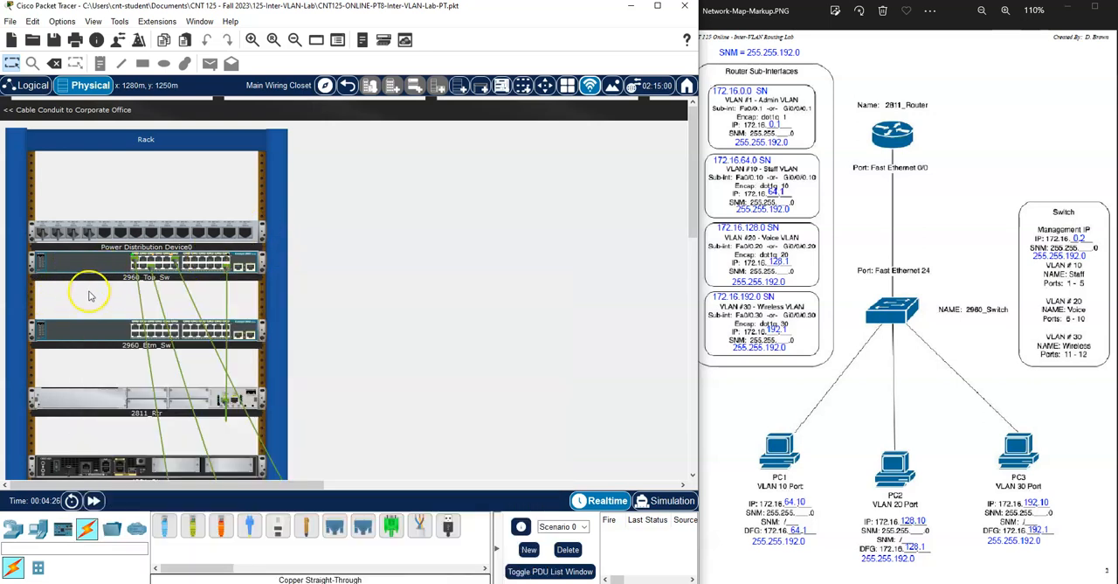
{"action": "scroll", "coordinate": [87, 292], "scroll_direction": "down", "scroll_amount": 3}
{"action": "scroll", "coordinate": [86, 294], "scroll_direction": "down", "scroll_amount": 2}
{"action": "scroll", "coordinate": [475, 367], "scroll_direction": "down", "scroll_amount": 3}
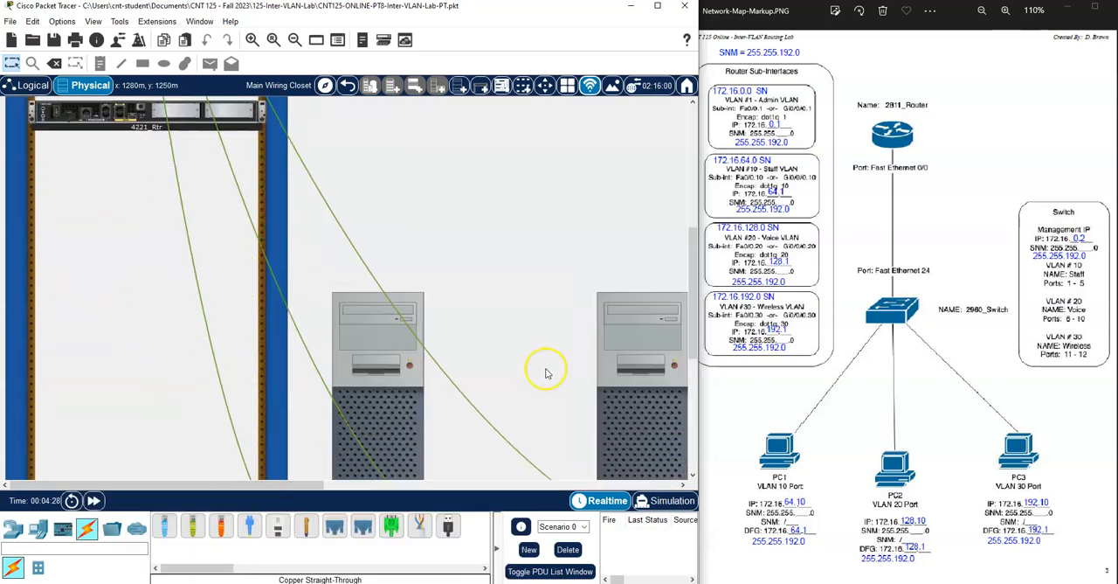
{"action": "scroll", "coordinate": [476, 368], "scroll_direction": "up", "scroll_amount": 6}
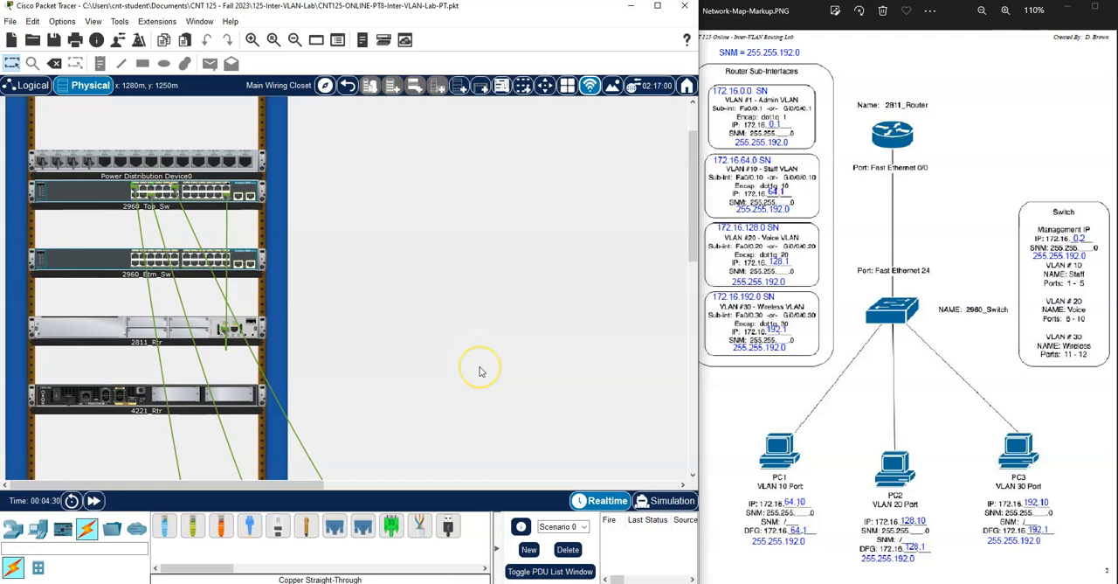
{"action": "left_click", "coordinate": [21, 88]}
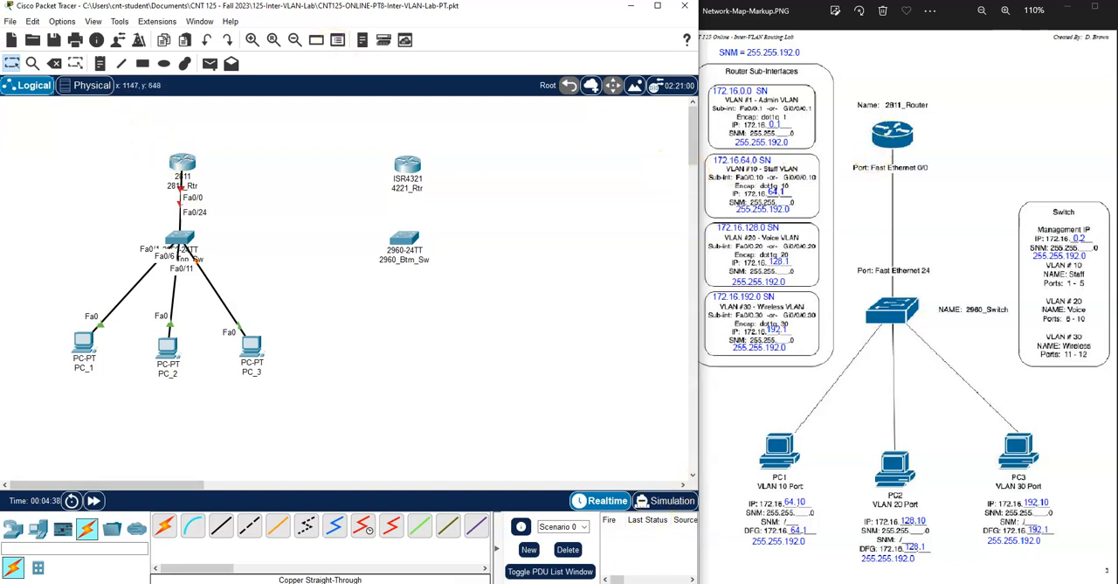
- Switch to the lab instructions PDF and read the Part 3 directions for naming the switch and assigning its VLAN 1 IP address
{"action": "left_click", "coordinate": [240, 583]}
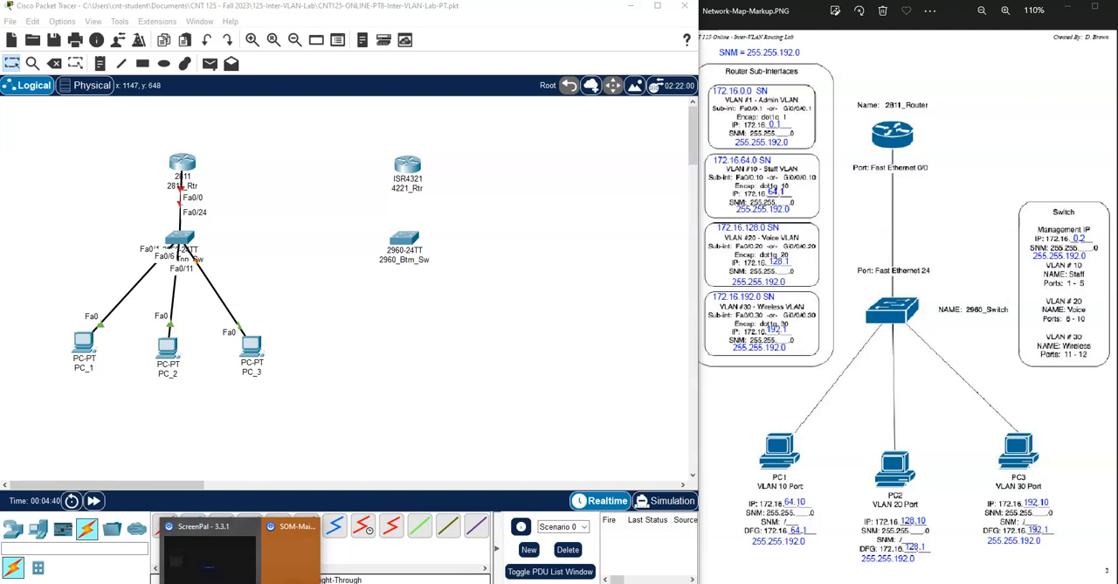
{"action": "left_click", "coordinate": [280, 583]}
{"action": "scroll", "coordinate": [609, 350], "scroll_direction": "down", "scroll_amount": 2}
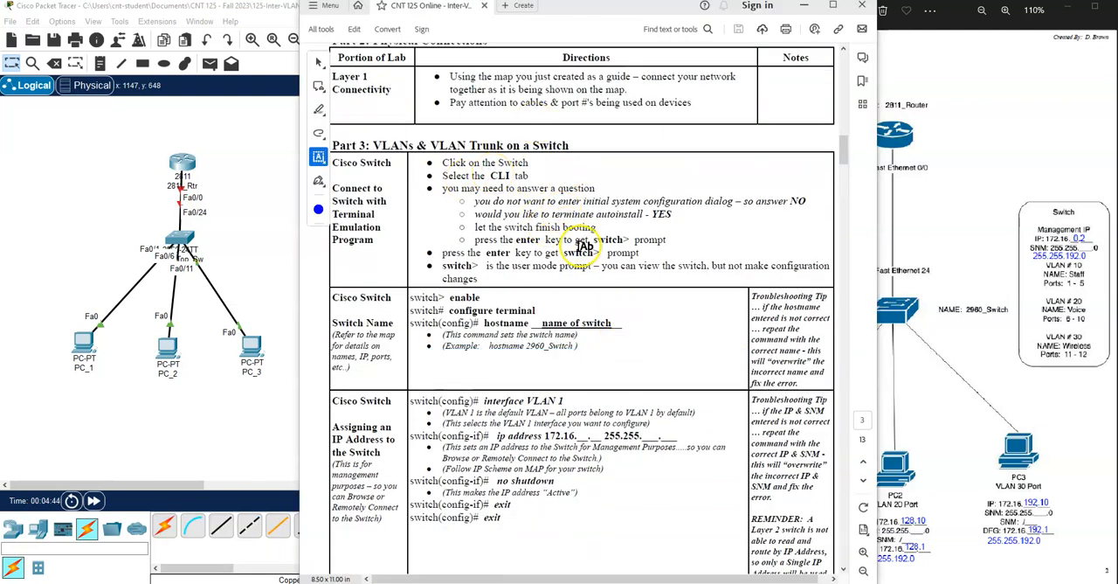
{"action": "scroll", "coordinate": [575, 277], "scroll_direction": "down", "scroll_amount": 1}
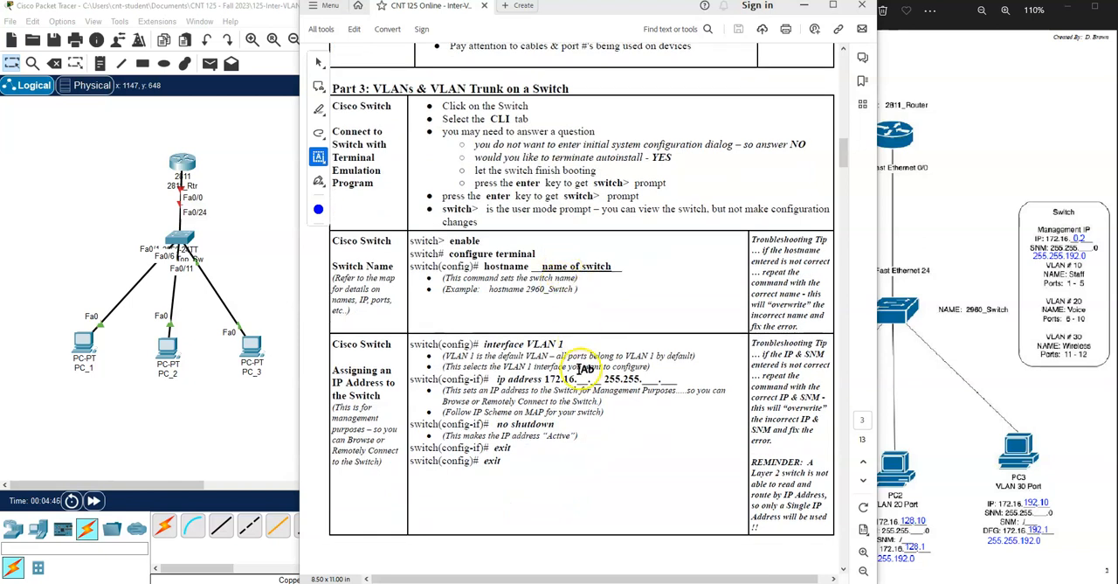
{"action": "scroll", "coordinate": [578, 360], "scroll_direction": "down", "scroll_amount": 1}
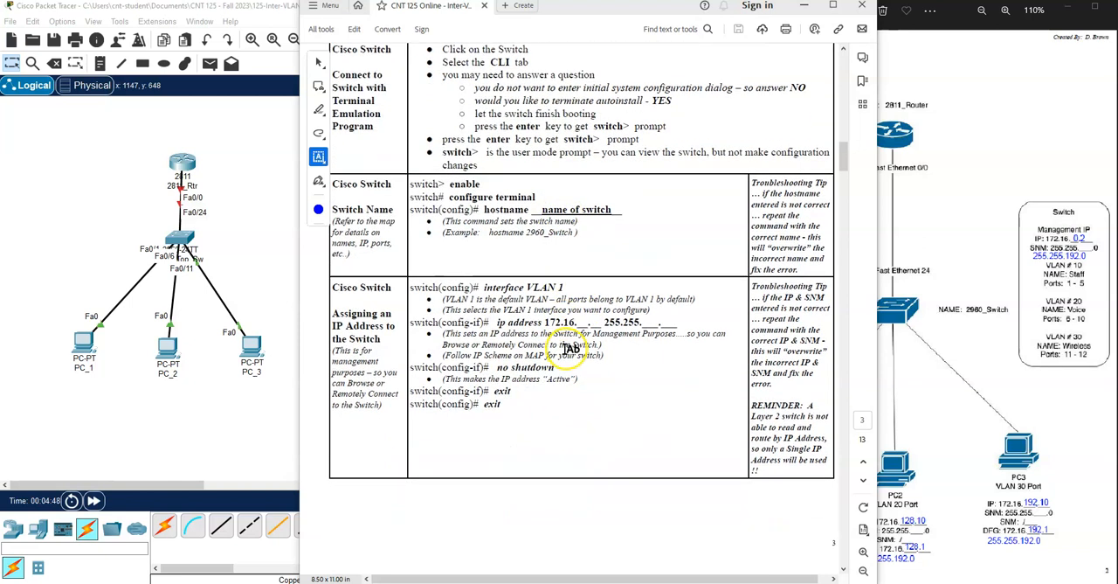
- Return to Packet Tracer, open the command line of 2960_Top_Sw and enter global configuration mode with ena and config t
{"action": "left_click", "coordinate": [266, 257]}
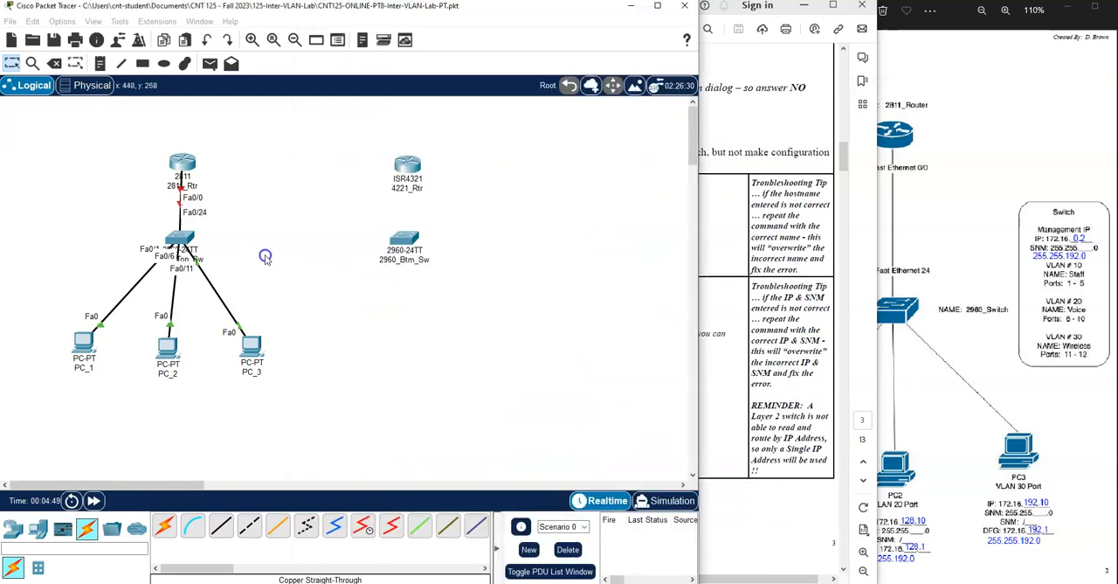
{"action": "left_click", "coordinate": [180, 238]}
{"action": "left_click", "coordinate": [490, 149]}
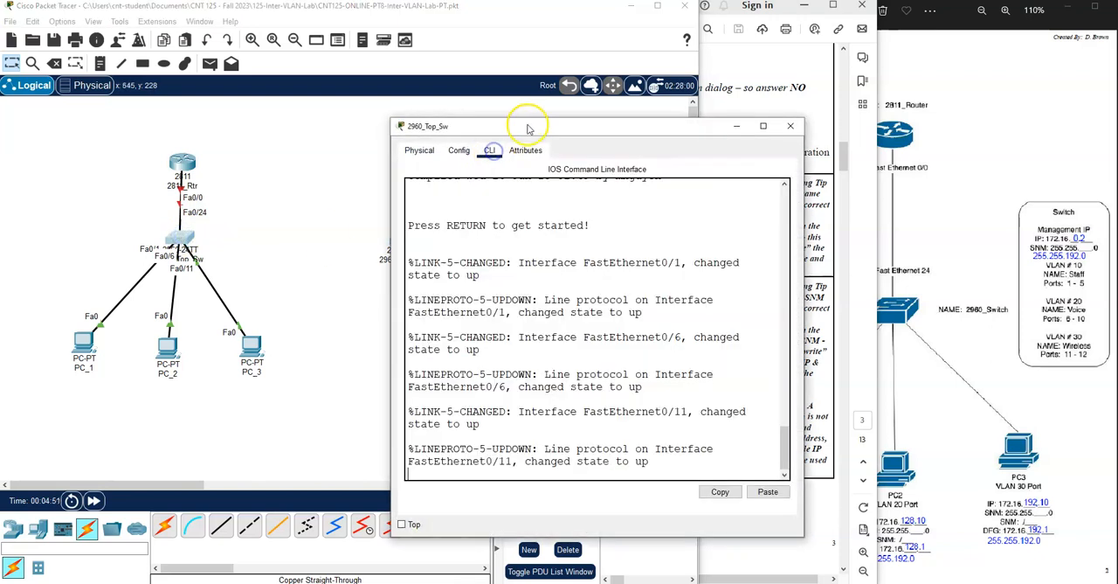
{"action": "left_click_drag", "start_coordinate": [531, 127], "coordinate": [210, 71]}
{"action": "key", "text": "Return"}
{"action": "key", "text": "Return"}
{"action": "key", "text": "Return"}
{"action": "type", "text": "ena"}
{"action": "key", "text": "Return"}
{"action": "type", "text": "confi"}
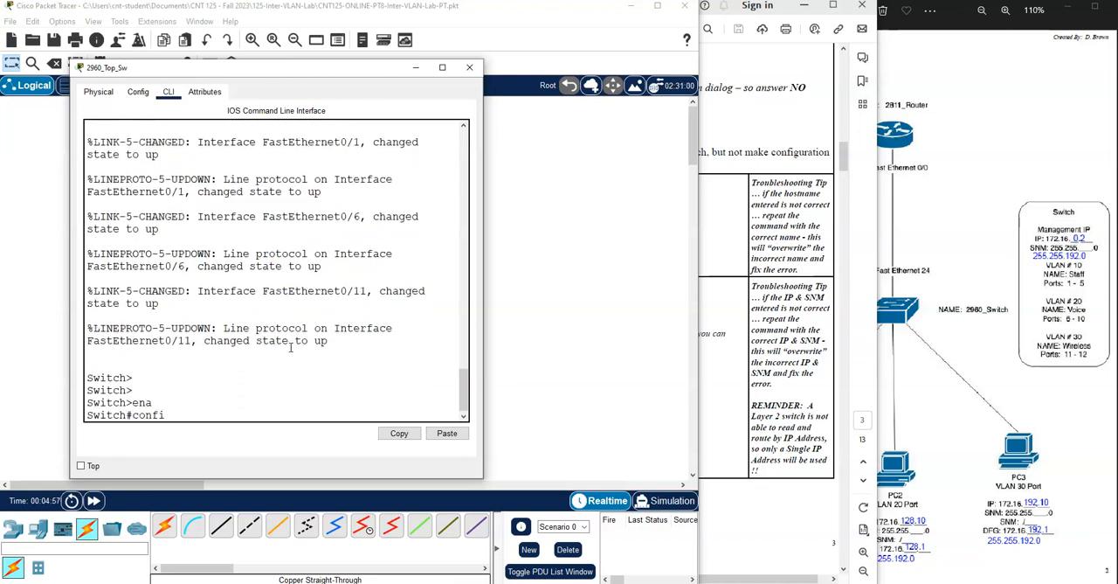
{"action": "type", "text": "g t"}
{"action": "key", "text": "Return"}
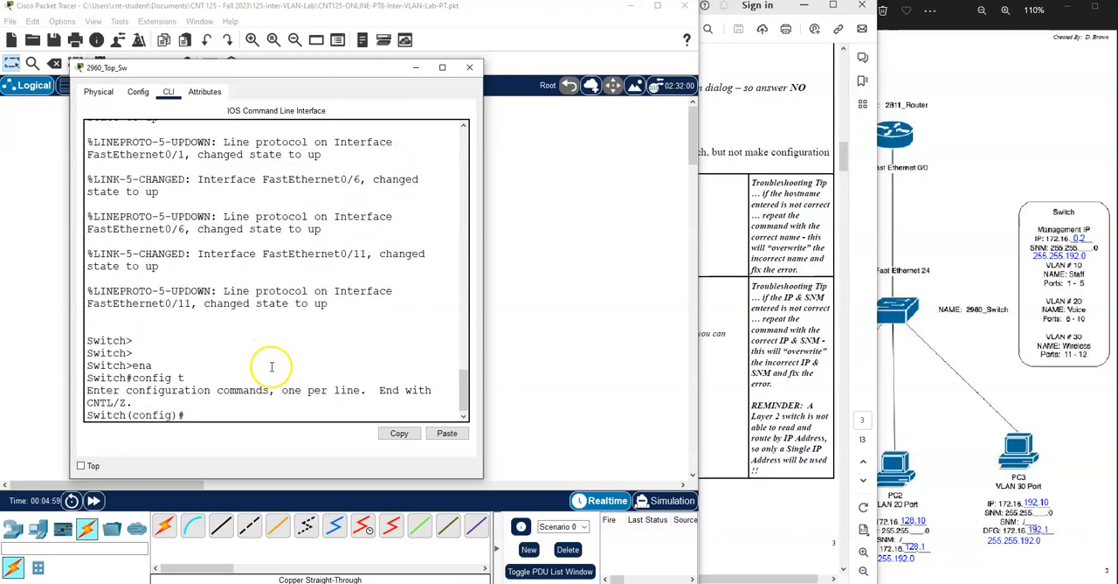
- Set the switch's hostname to 2960_Top_Sw
{"action": "type", "text": "hostname 296"}
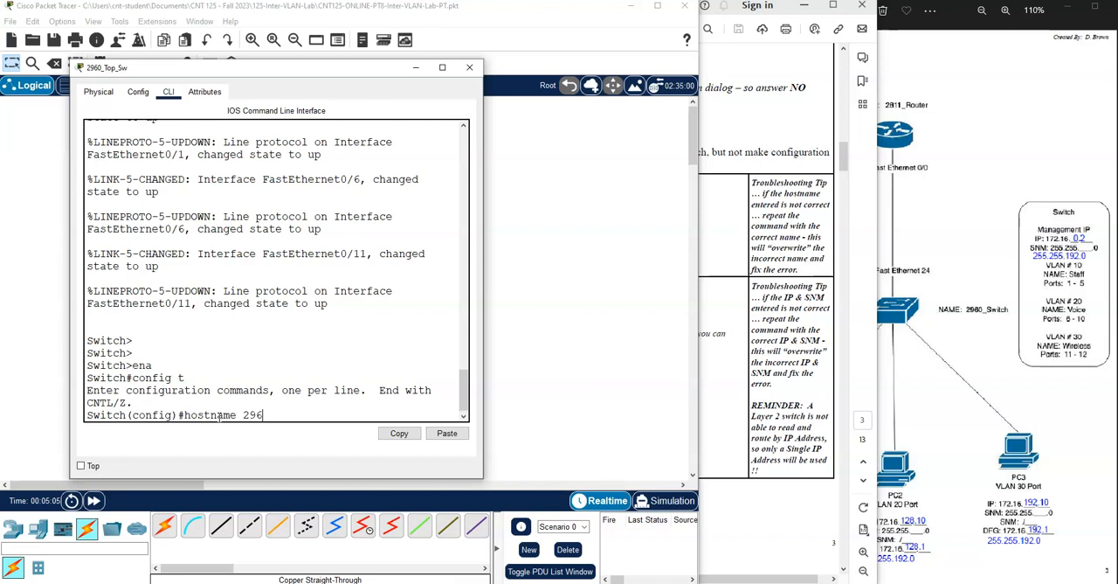
{"action": "type", "text": "0_Top_Sw"}
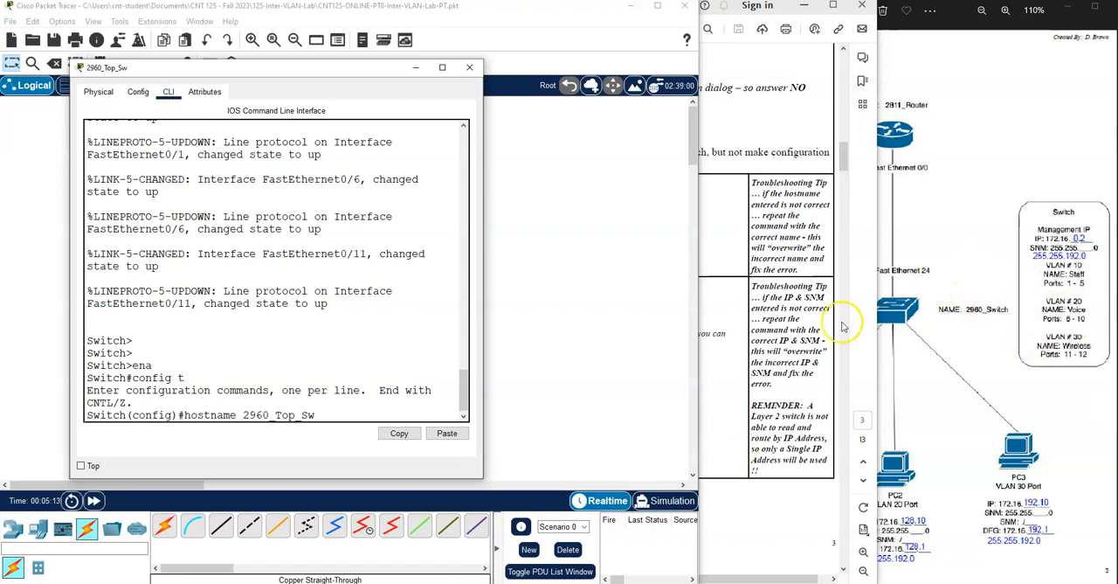
{"action": "key", "text": "Return"}
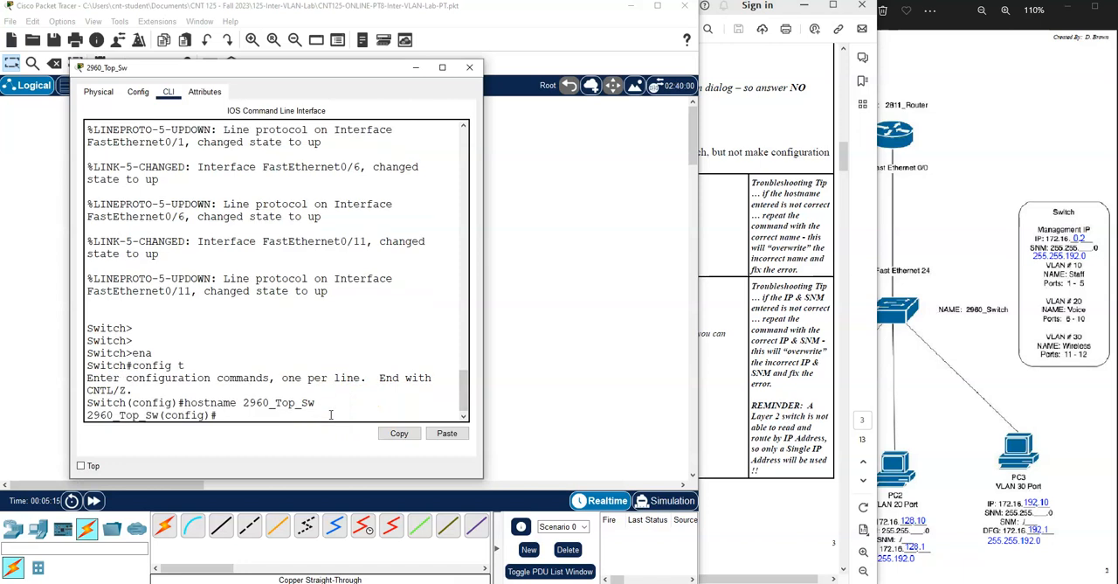
- Assign IP address 172.16.0.2 with subnet mask 255.255.192.0 to the switch's VLAN 1 interface
{"action": "type", "text": "ip"}
{"action": "type", "text": "terface vlan 1"}
{"action": "key", "text": "Return"}
{"action": "type", "text": "ip address "}
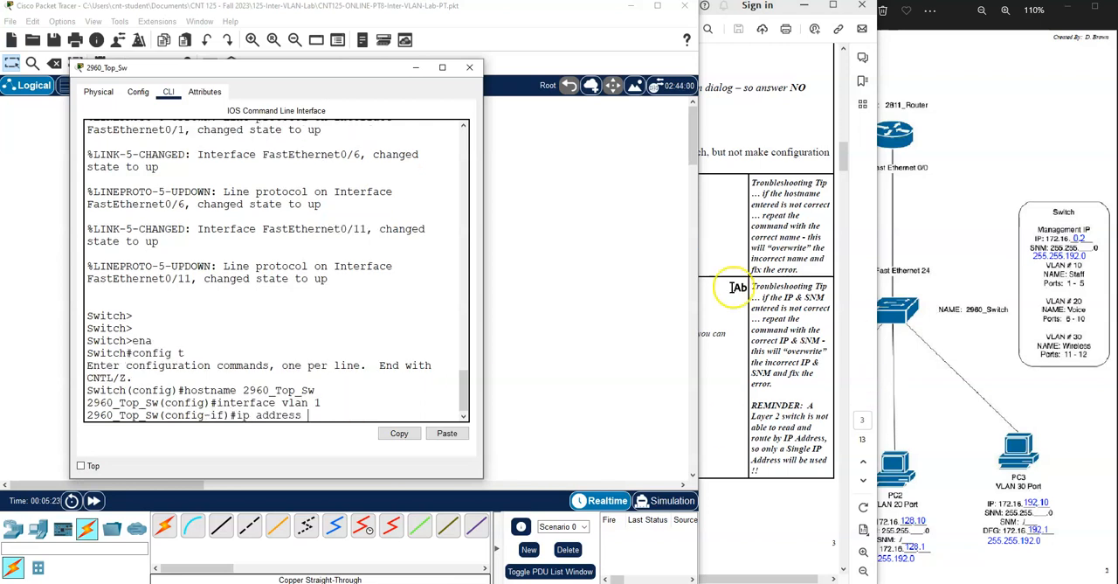
{"action": "type", "text": "172.16.0"}
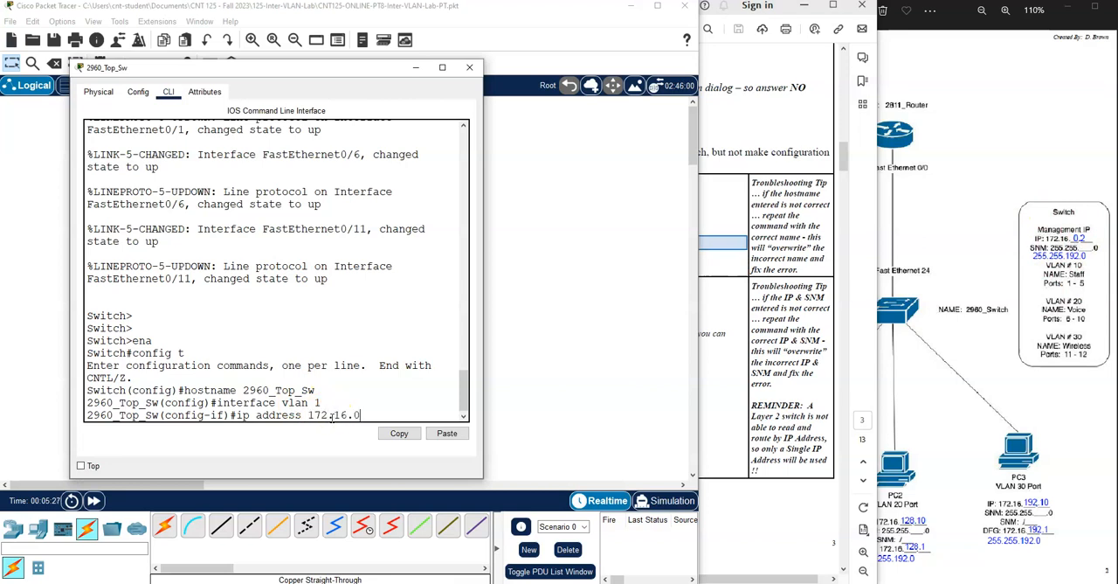
{"action": "type", "text": ".2 255.255.192.0"}
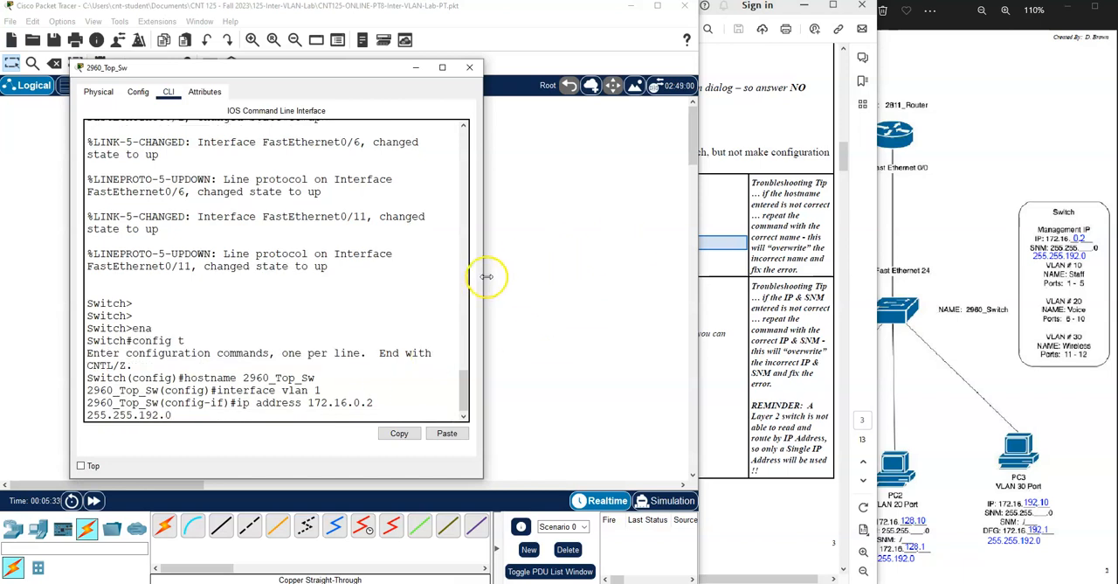
{"action": "left_click_drag", "start_coordinate": [482, 279], "coordinate": [570, 270]}
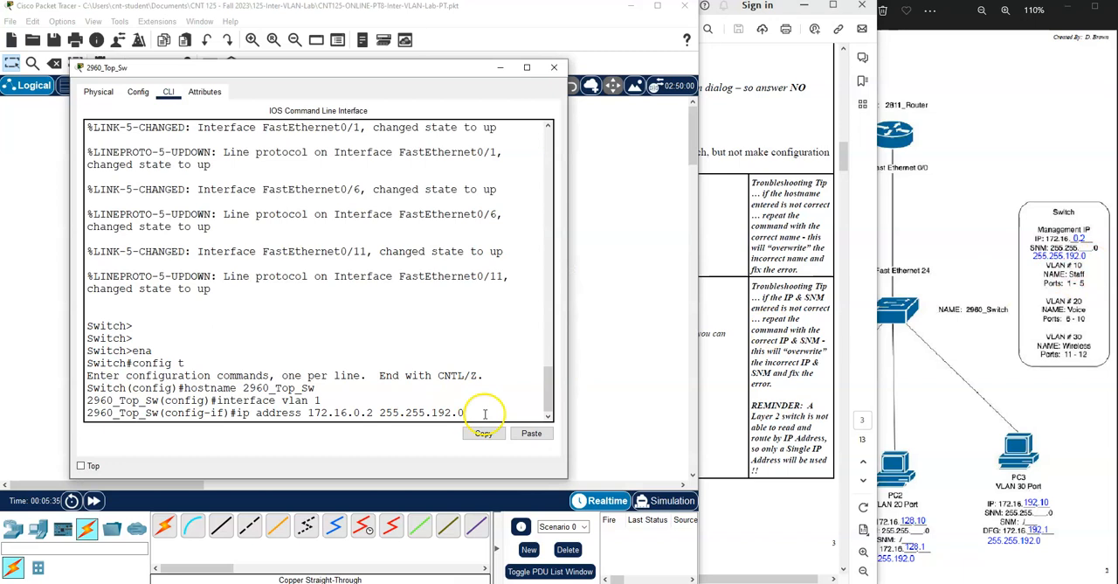
{"action": "key", "text": "Return"}
- Enable the VLAN 1 interface with no shutdown and exit to global configuration mode
{"action": "type", "text": "no sh"}
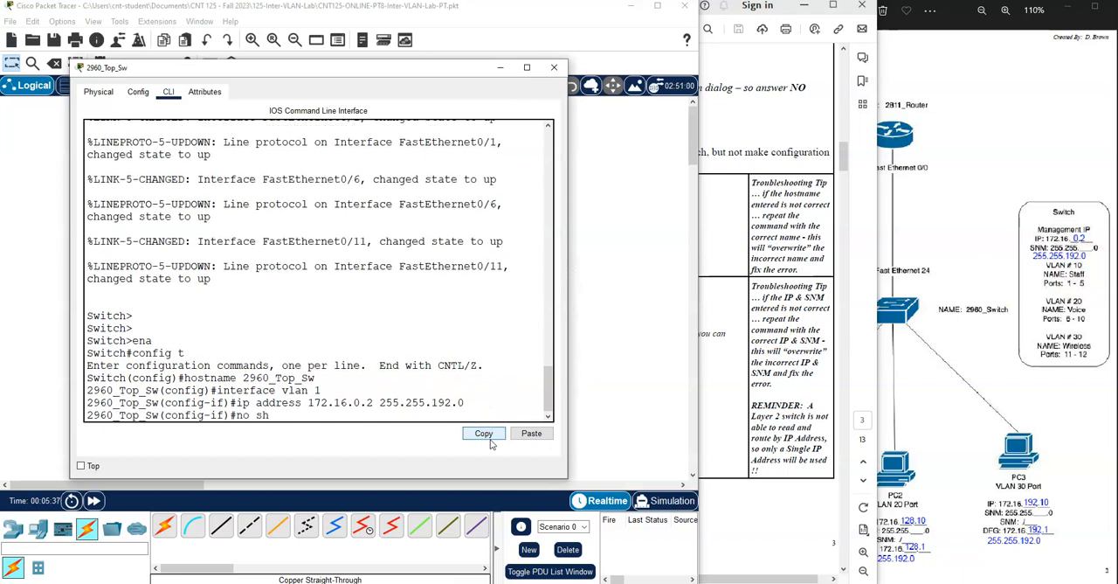
{"action": "type", "text": "utdown"}
{"action": "key", "text": "Return"}
{"action": "key", "text": "Return"}
{"action": "type", "text": "exit"}
{"action": "key", "text": "Return"}
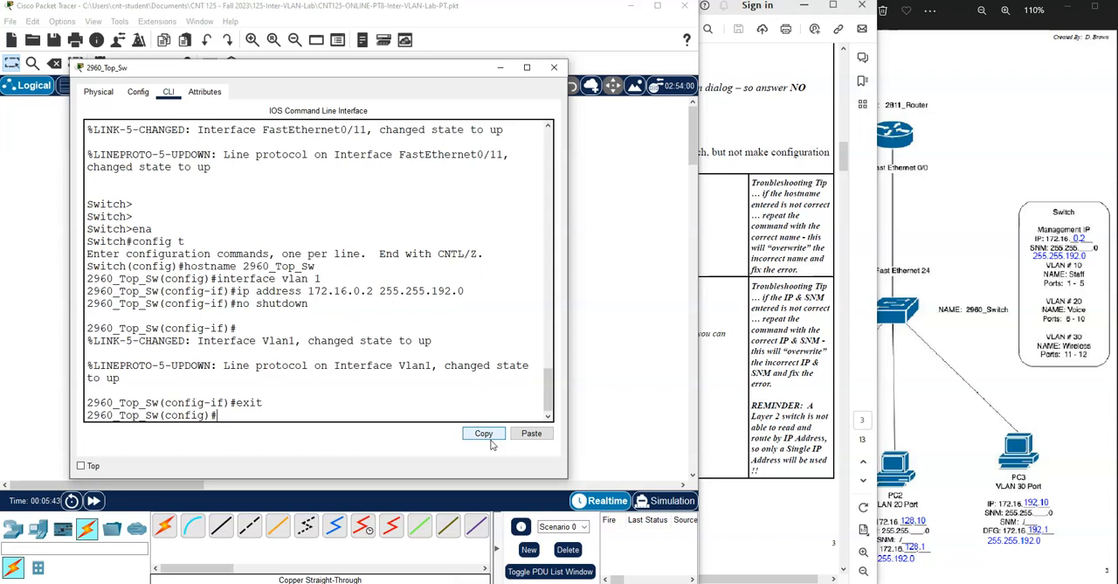
- Create VLAN 10 on the switch, name it Staff, and exit VLAN configuration
{"action": "type", "text": "vlan 10"}
{"action": "key", "text": "Return"}
{"action": "type", "text": "name"}
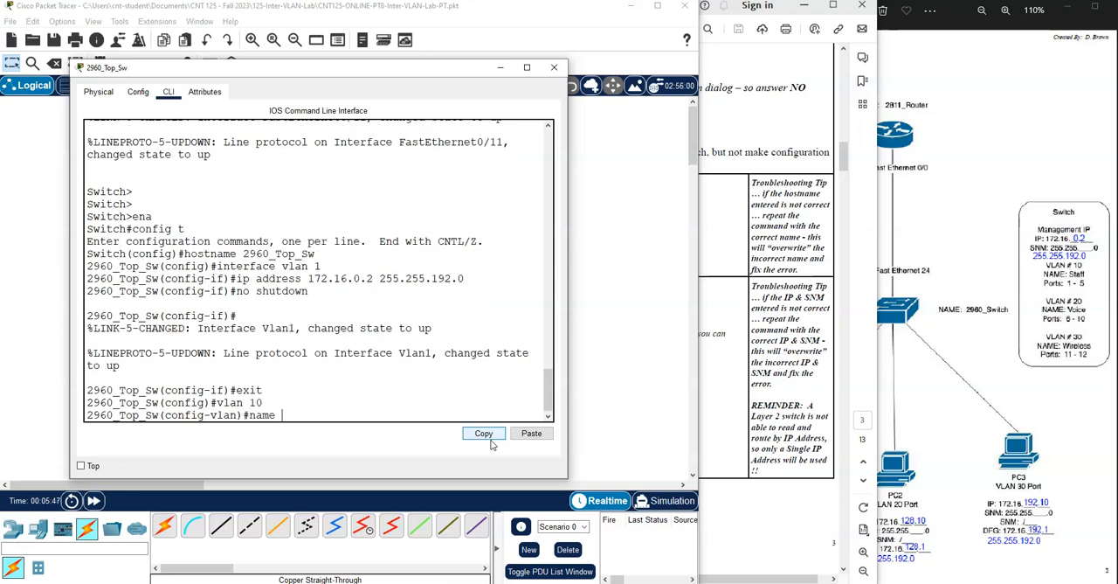
{"action": "type", "text": " Staff"}
{"action": "key", "text": "Return"}
{"action": "type", "text": "exit"}
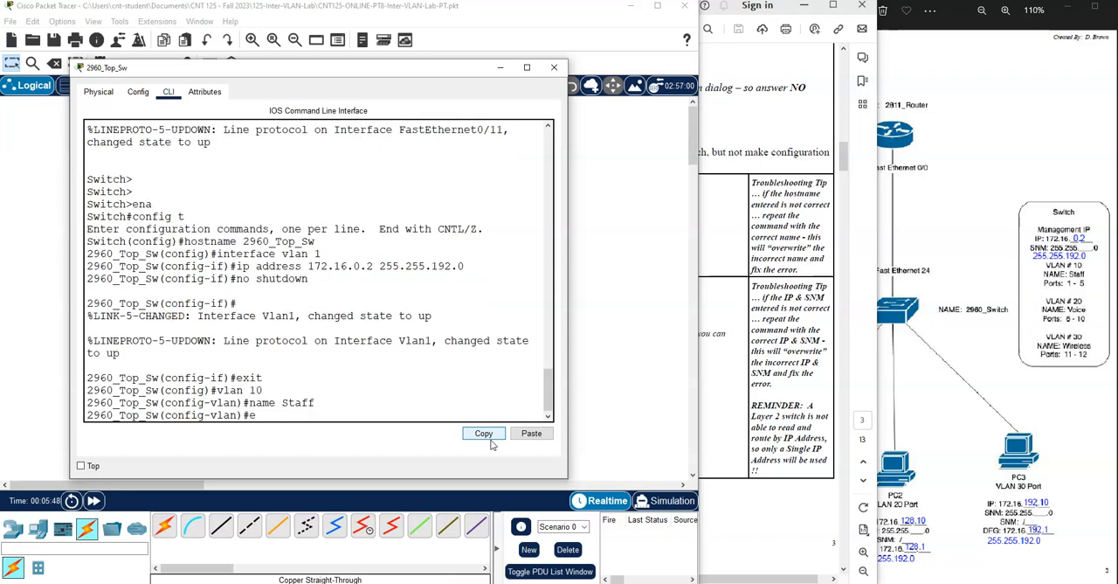
{"action": "key", "text": "Return"}
- Create VLAN 20 on the switch, name it Voice, and exit VLAN configuration
{"action": "type", "text": "vlan 20"}
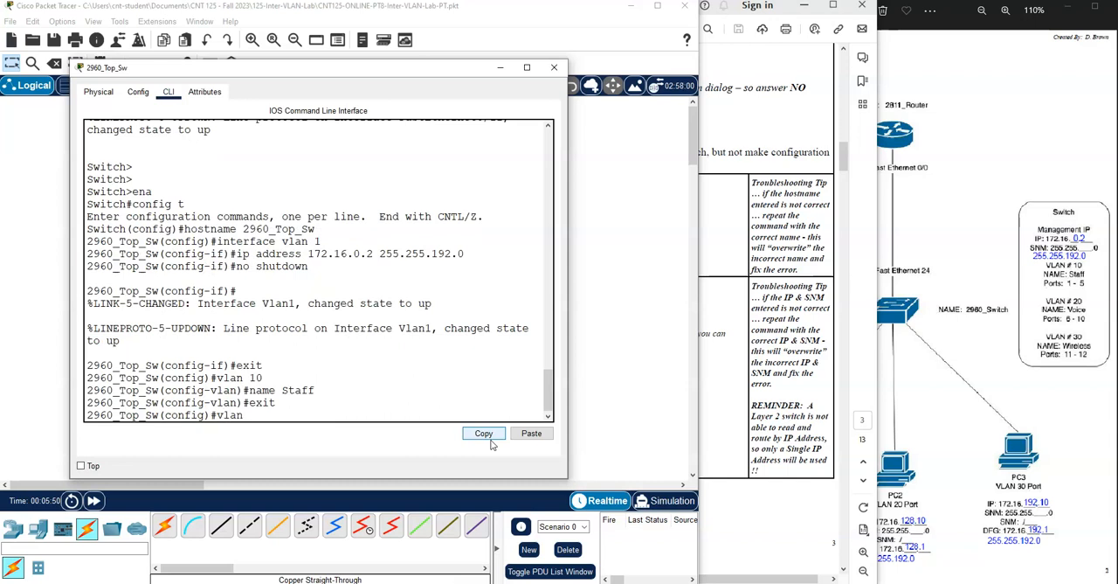
{"action": "key", "text": "Return"}
{"action": "type", "text": "name"}
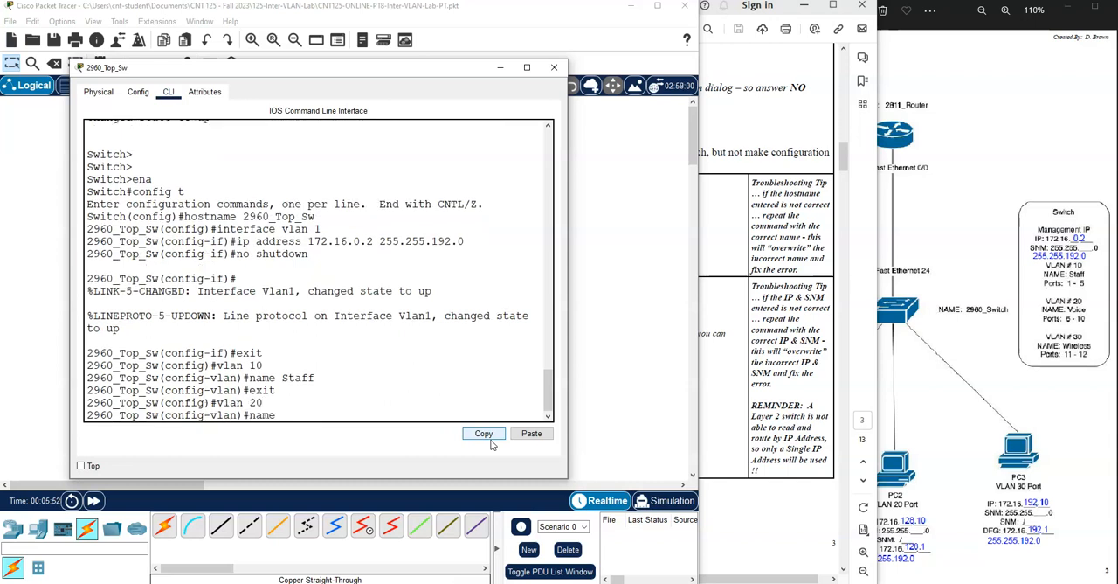
{"action": "type", "text": " Voice"}
{"action": "key", "text": "Return"}
{"action": "type", "text": "exit"}
{"action": "key", "text": "Return"}
- Create VLAN 30 on the switch and name it Wireless
{"action": "type", "text": "vlan 30"}
{"action": "key", "text": "Return"}
{"action": "type", "text": "name Wi"}
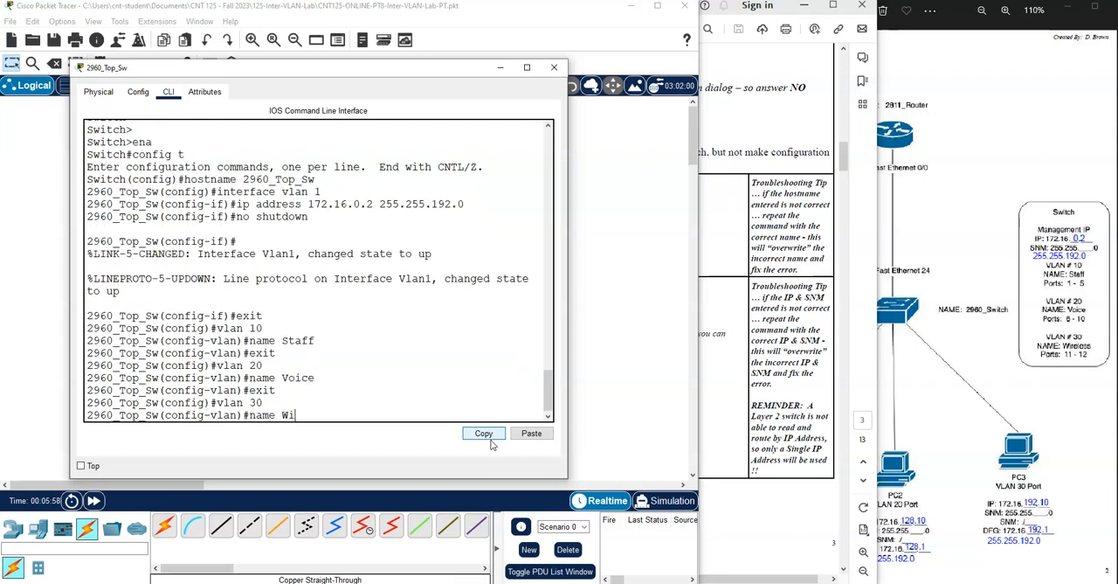
{"action": "type", "text": "reless"}
{"action": "key", "text": "Return"}
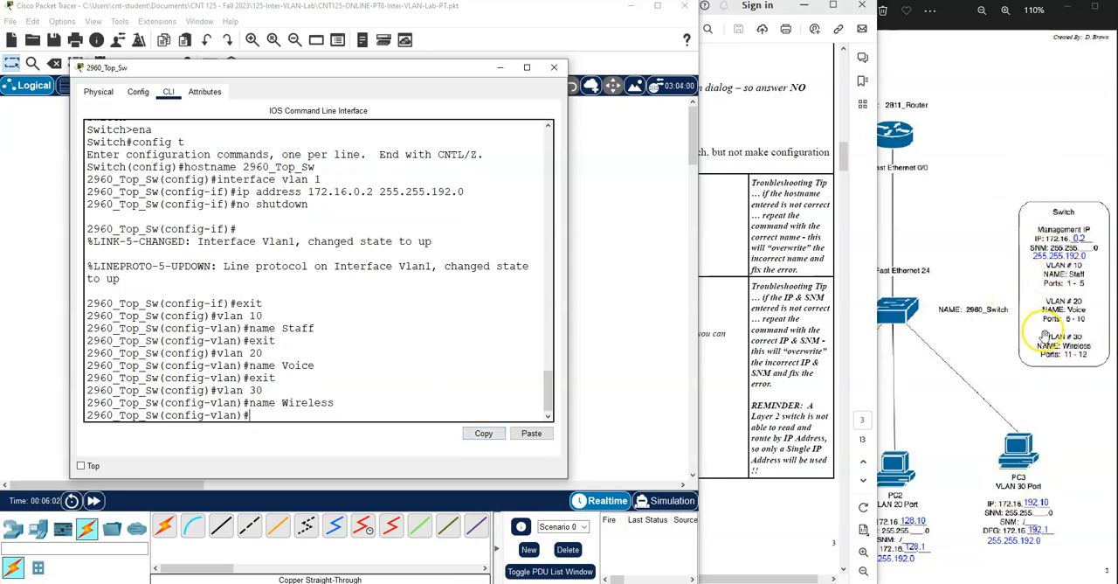
- Exit VLAN 30 configuration to return to global configuration mode
{"action": "type", "text": "ex"}
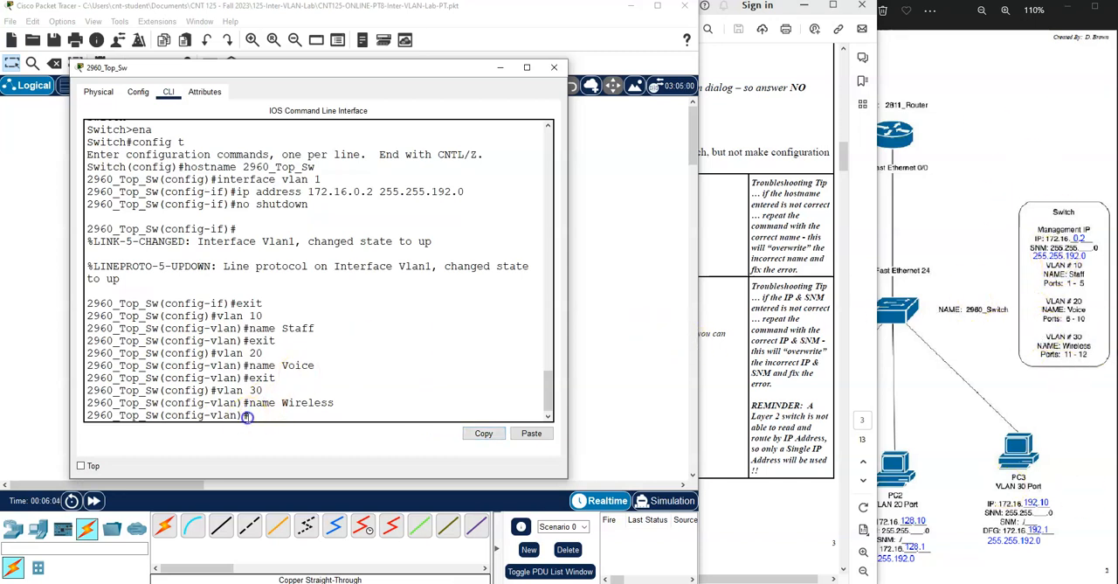
{"action": "type", "text": "it"}
{"action": "key", "text": "Return"}
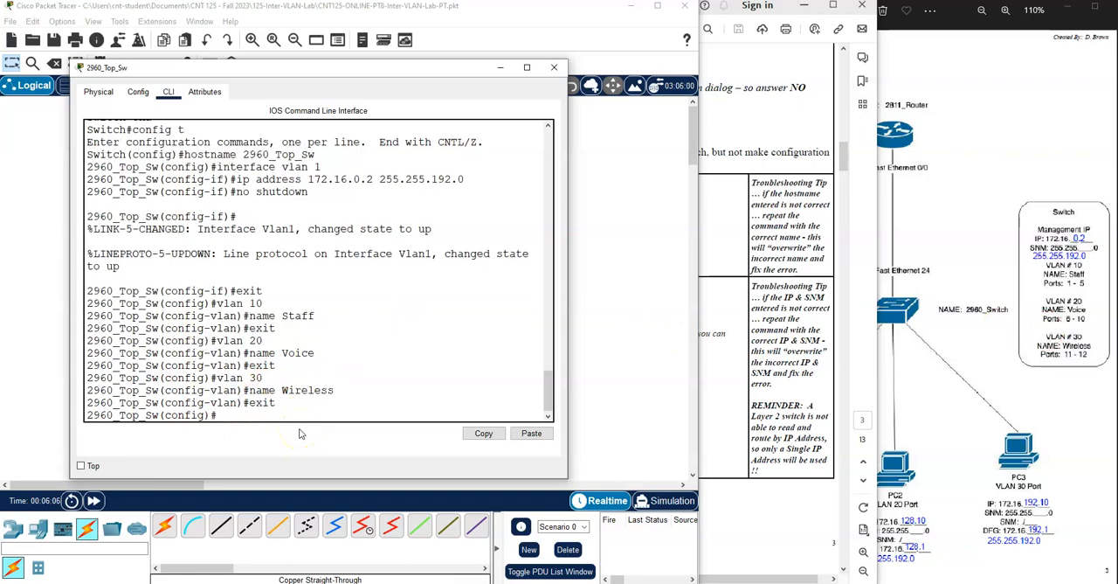
- Review the lab directions for associating ports with the created VLANs, and return to the top switch's command line
{"action": "left_click", "coordinate": [726, 360]}
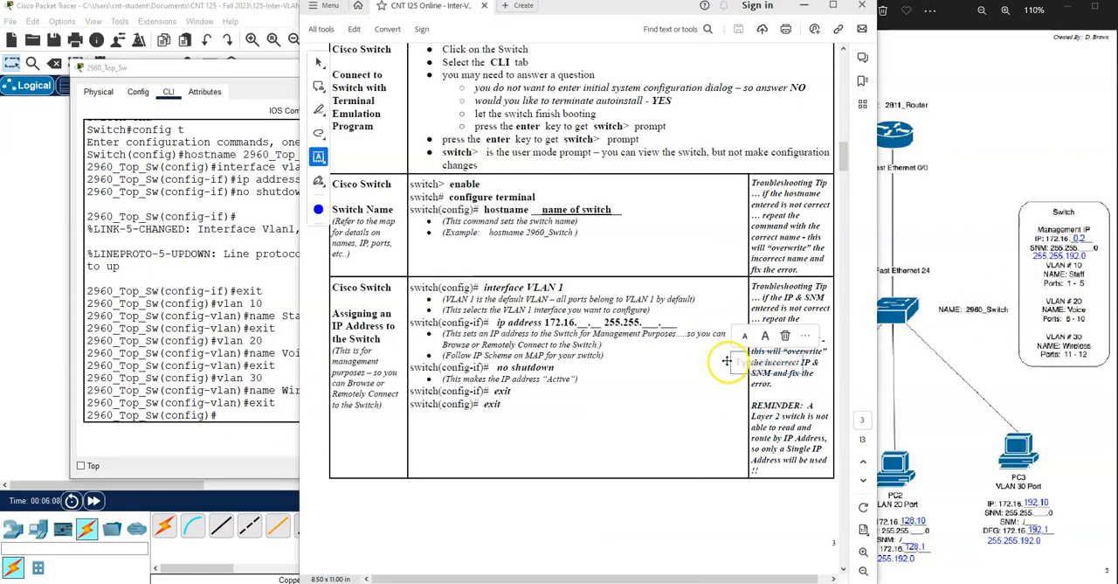
{"action": "scroll", "coordinate": [524, 347], "scroll_direction": "down", "scroll_amount": 10}
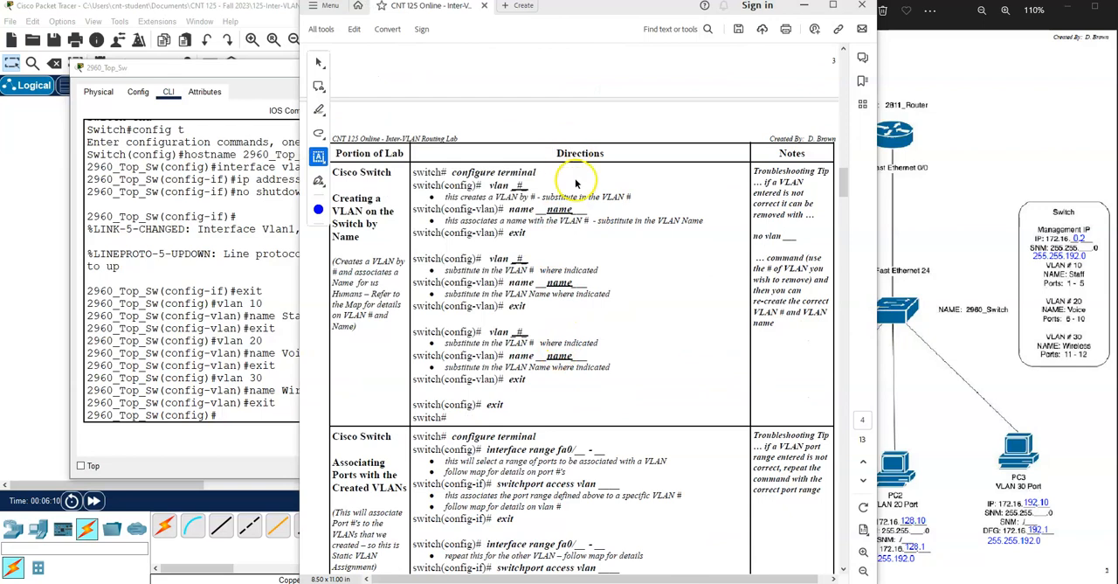
{"action": "scroll", "coordinate": [568, 271], "scroll_direction": "down", "scroll_amount": 5}
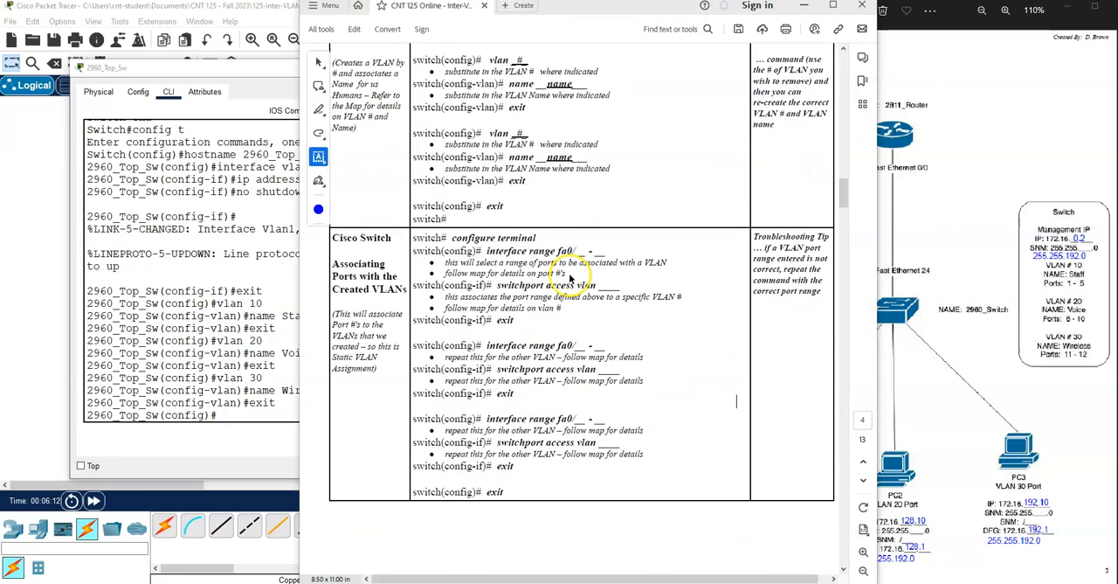
{"action": "left_click", "coordinate": [254, 418]}
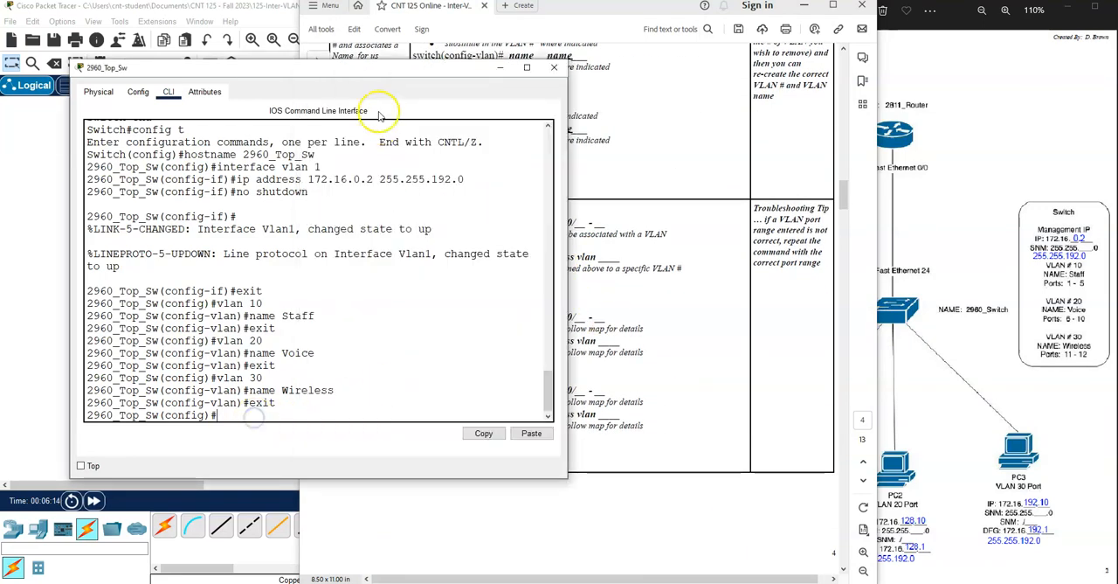
{"action": "left_click_drag", "start_coordinate": [375, 63], "coordinate": [318, 56]}
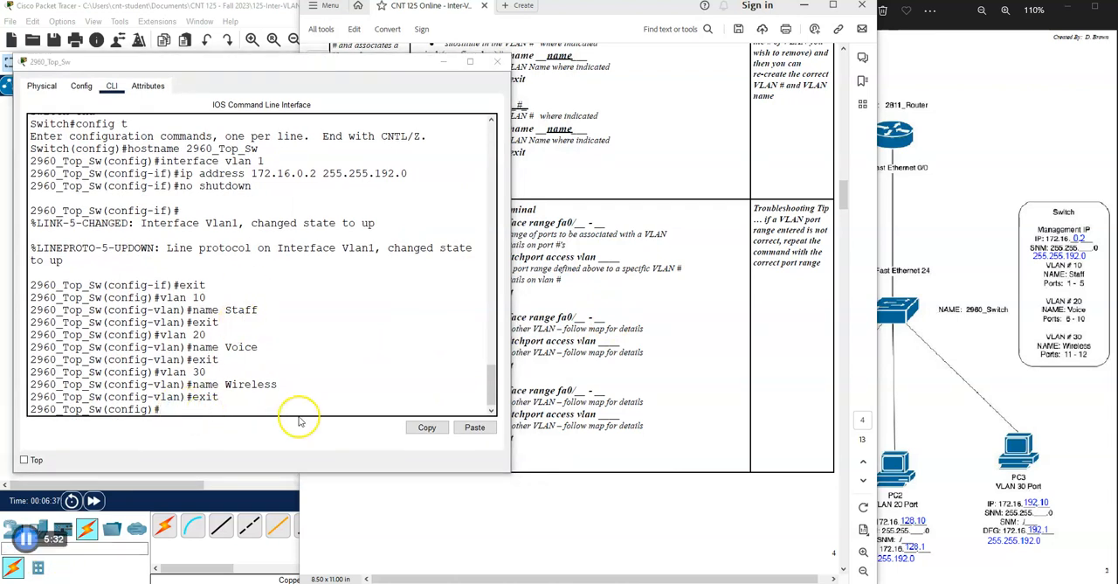
{"action": "left_click", "coordinate": [213, 411]}
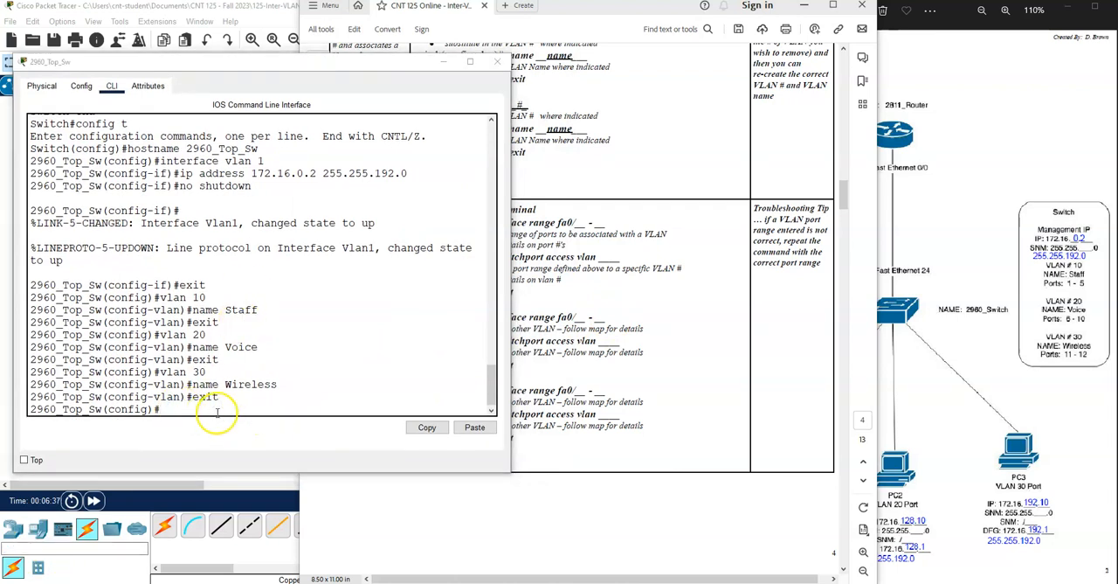
- Assign the switch interface range fa0/1 - 5 to access VLAN 10 and exit interface range configuration
{"action": "type", "text": "interfac"}
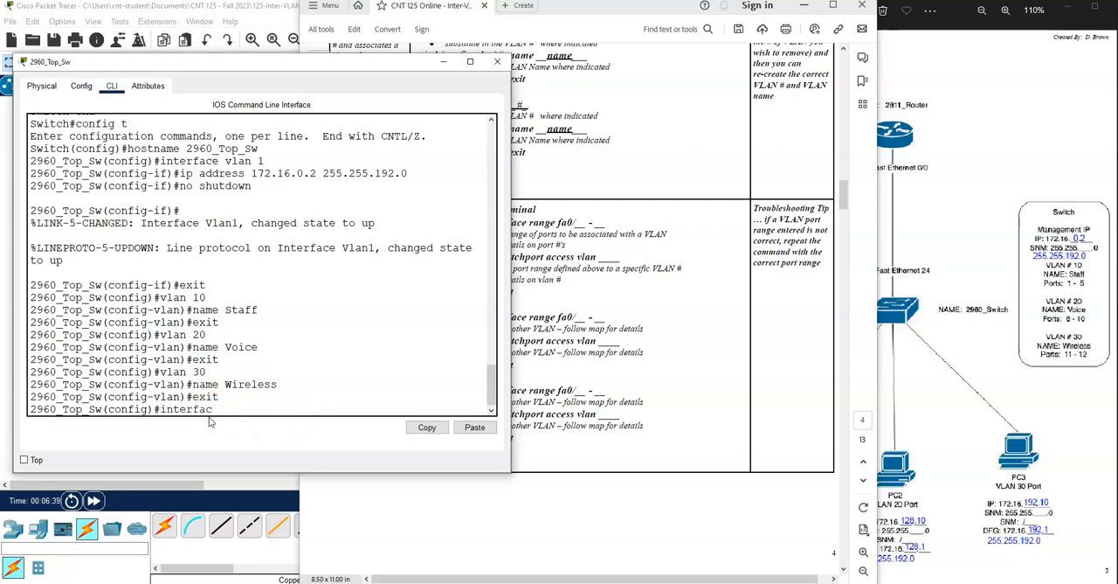
{"action": "type", "text": "e range fa0/1 - 5"}
{"action": "key", "text": "Return"}
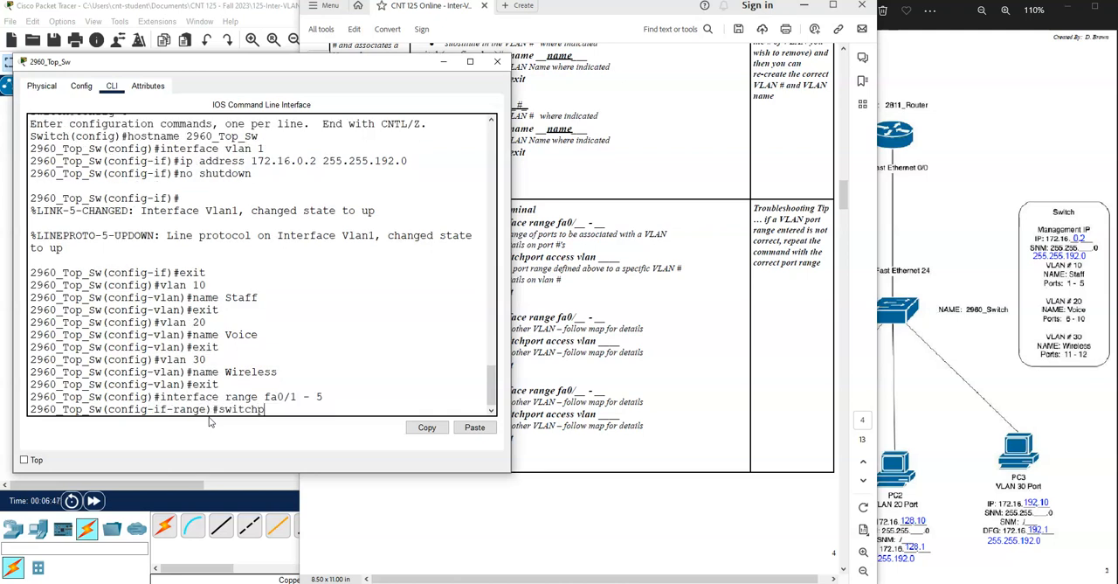
{"action": "type", "text": "switchport access vlan 10"}
{"action": "key", "text": "Return"}
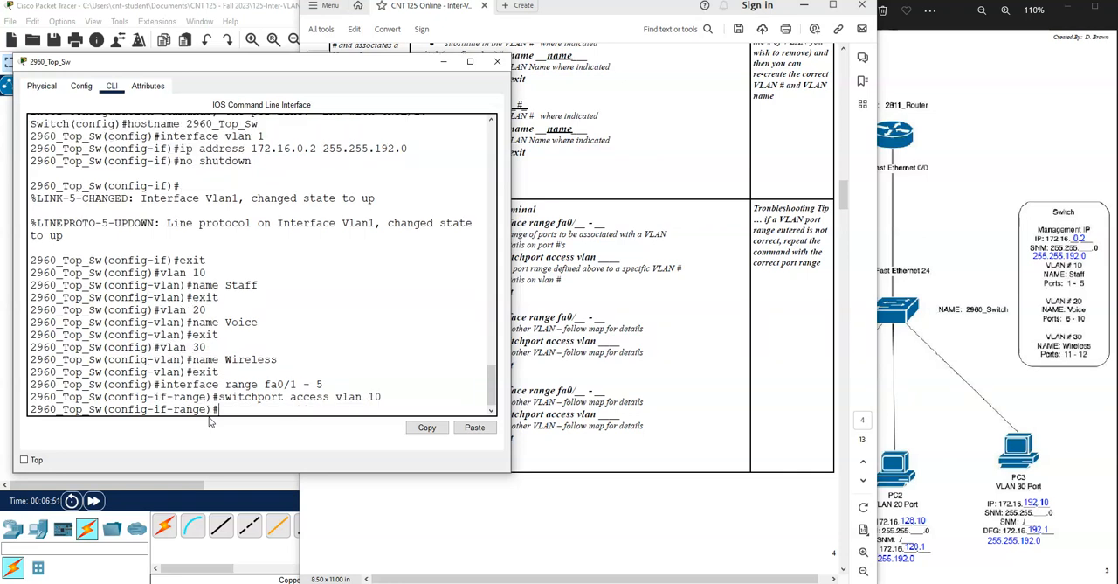
{"action": "type", "text": "exit"}
{"action": "key", "text": "Return"}
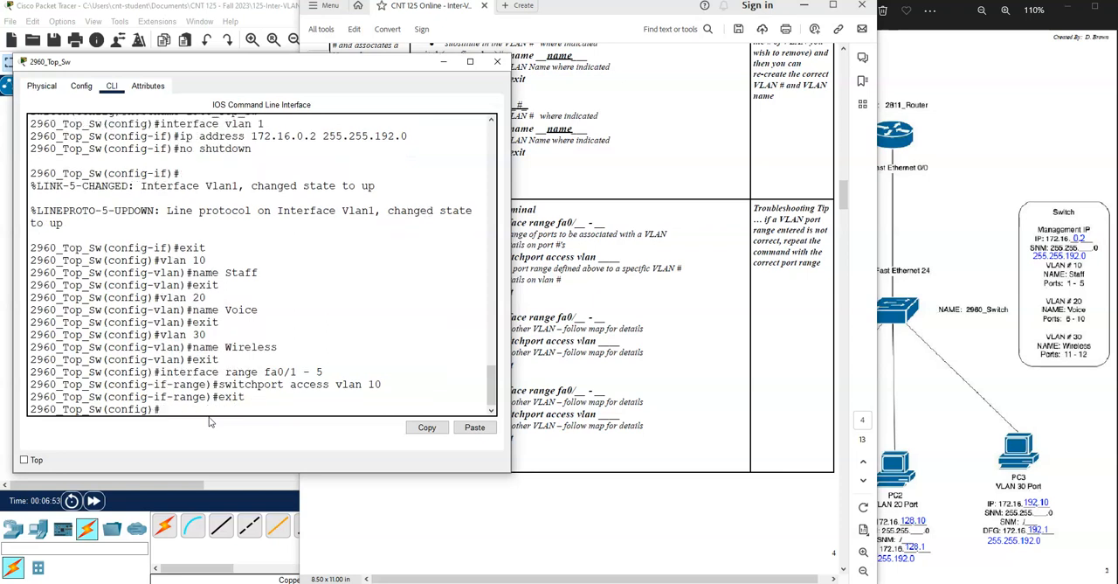
- Assign the switch interface range fa0/6 - 10 to access VLAN 20 and exit interface range configuration
{"action": "key", "text": "Up"}
{"action": "key", "text": "Up"}
{"action": "key", "text": "Up"}
{"action": "key", "text": "BackSpace"}
{"action": "type", "text": "6"}
{"action": "key", "text": "Right"}
{"action": "key", "text": "Right"}
{"action": "key", "text": "Return"}
{"action": "key", "text": "Up"}
{"action": "key", "text": "Up"}
{"action": "key", "text": "Up"}
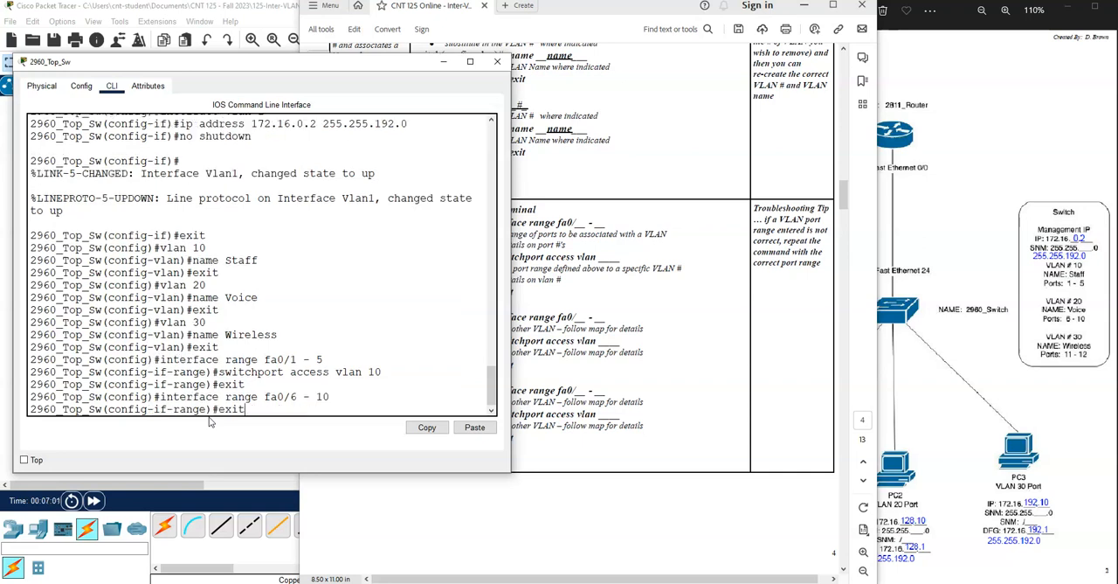
{"action": "key", "text": "Return"}
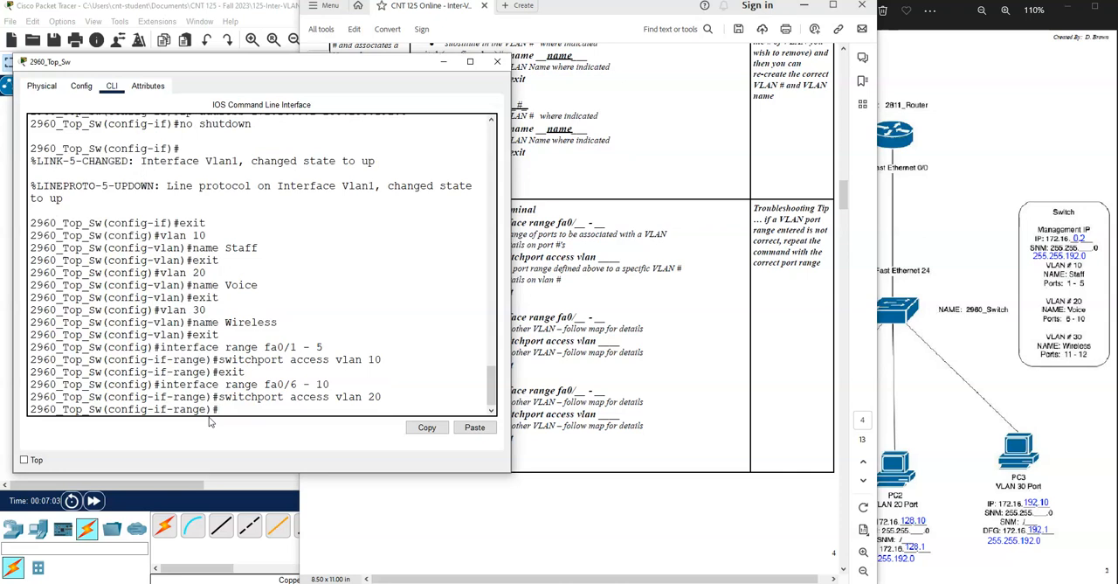
{"action": "type", "text": "exit"}
{"action": "key", "text": "Return"}
- Assign the switch interface range fa0/12 - 12 to access VLAN 30 and exit interface range configuration
{"action": "key", "text": "Up"}
{"action": "key", "text": "Up"}
{"action": "key", "text": "Up"}
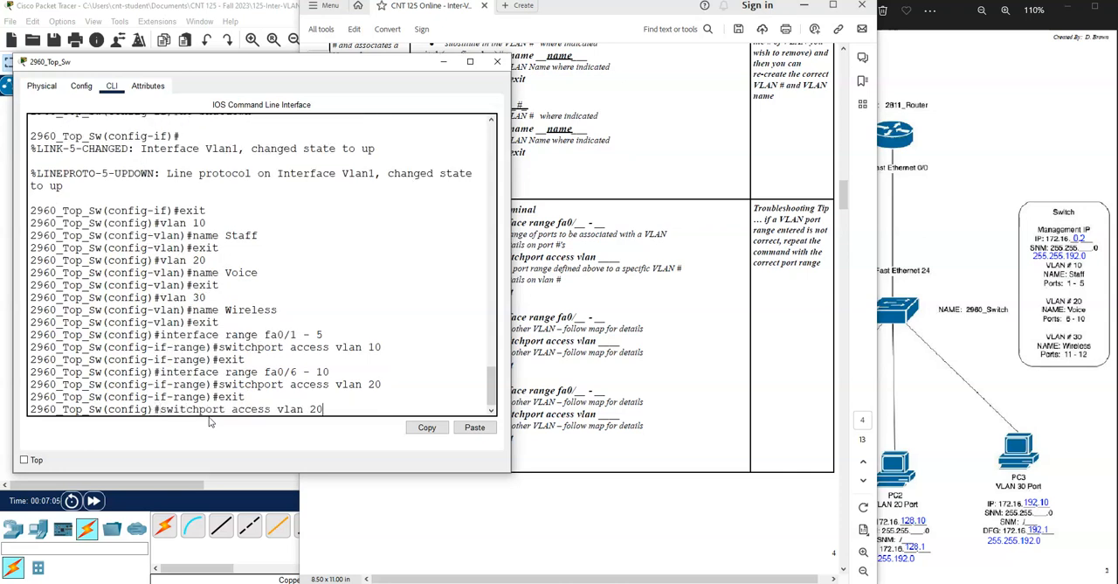
{"action": "type", "text": "2 - 13"}
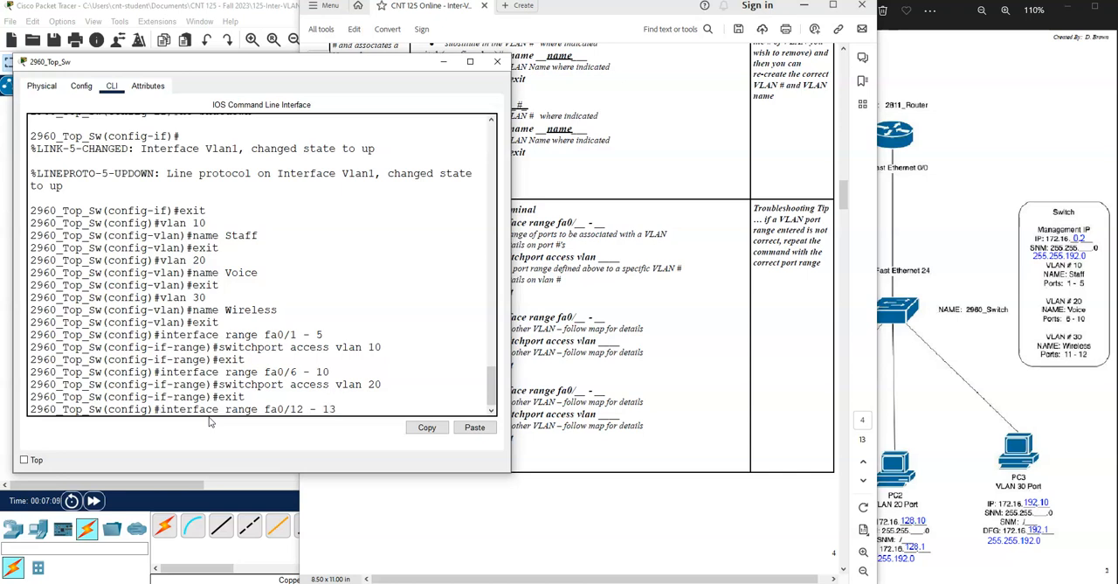
{"action": "key", "text": "Return"}
{"action": "key", "text": "Up"}
{"action": "key", "text": "Up"}
{"action": "key", "text": "Up"}
{"action": "key", "text": "BackSpace"}
{"action": "key", "text": "BackSpace"}
{"action": "type", "text": "30"}
{"action": "key", "text": "Return"}
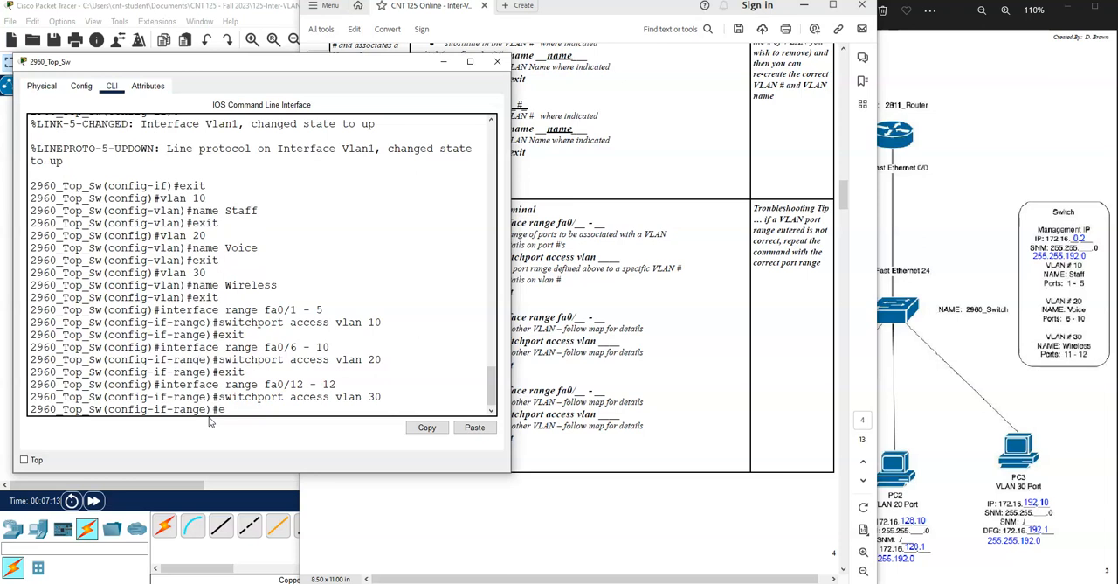
{"action": "type", "text": "exit"}
{"action": "key", "text": "Return"}
{"action": "type", "text": "exit"}
- Exit configuration mode, display the switch's VLAN table with sh vlan, and widen the CLI window
{"action": "key", "text": "Return"}
{"action": "key", "text": "Return"}
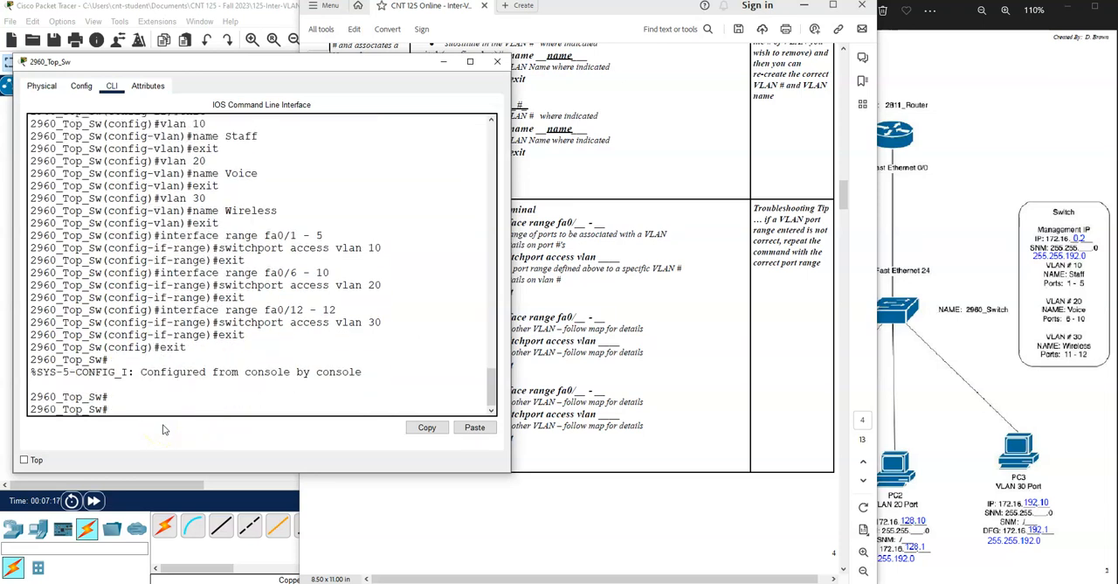
{"action": "key", "text": "Return"}
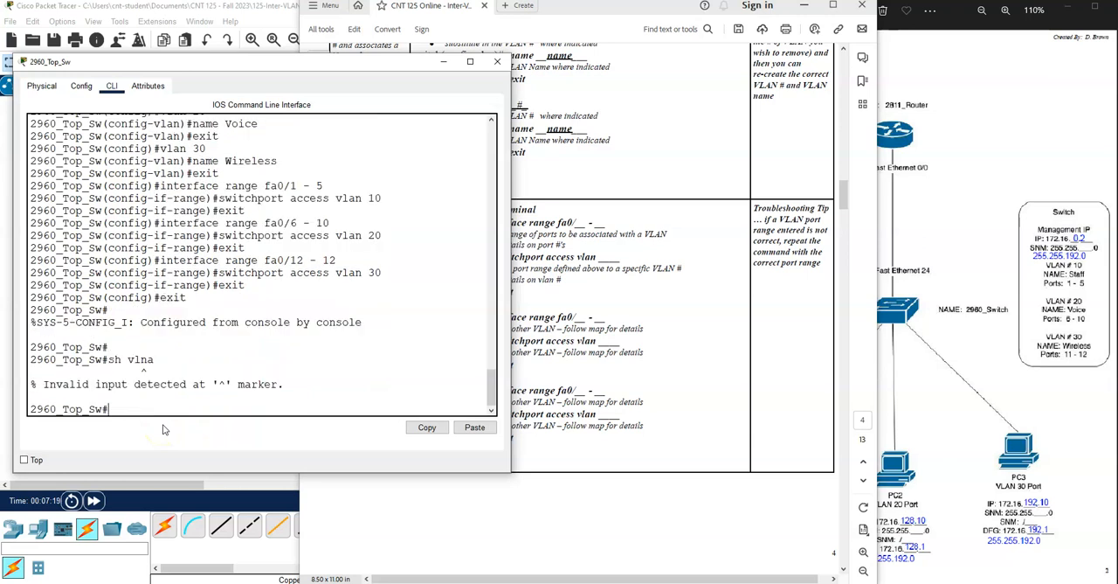
{"action": "type", "text": "sh vlan"}
{"action": "key", "text": "Return"}
{"action": "left_click_drag", "start_coordinate": [511, 236], "coordinate": [654, 233]}
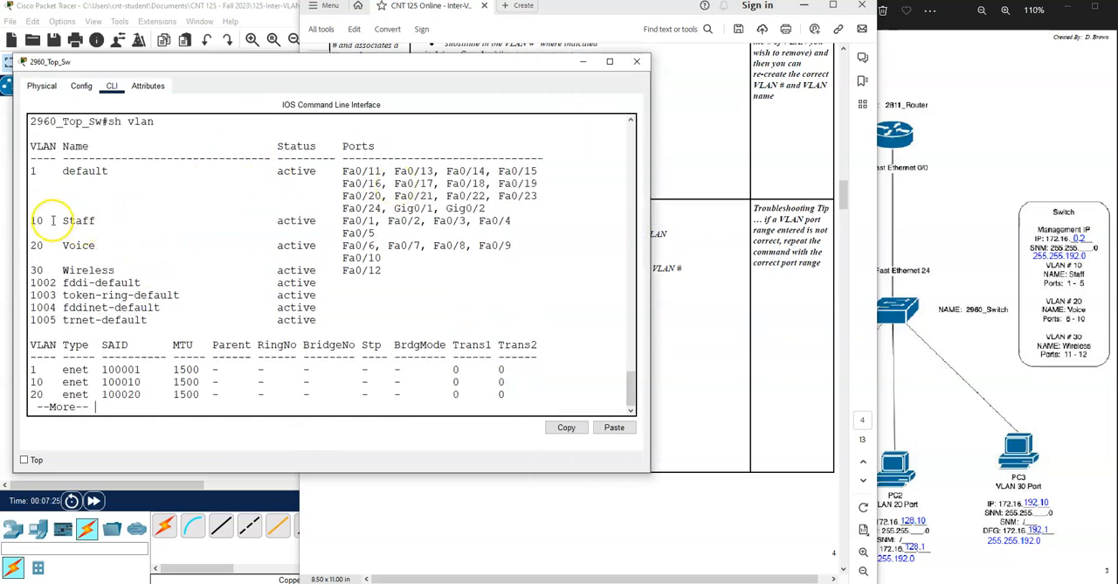
- Check the port assignments of VLANs 10, 20 and 30 in the VLAN table and page through the remaining output
{"action": "left_click_drag", "start_coordinate": [36, 220], "coordinate": [384, 234]}
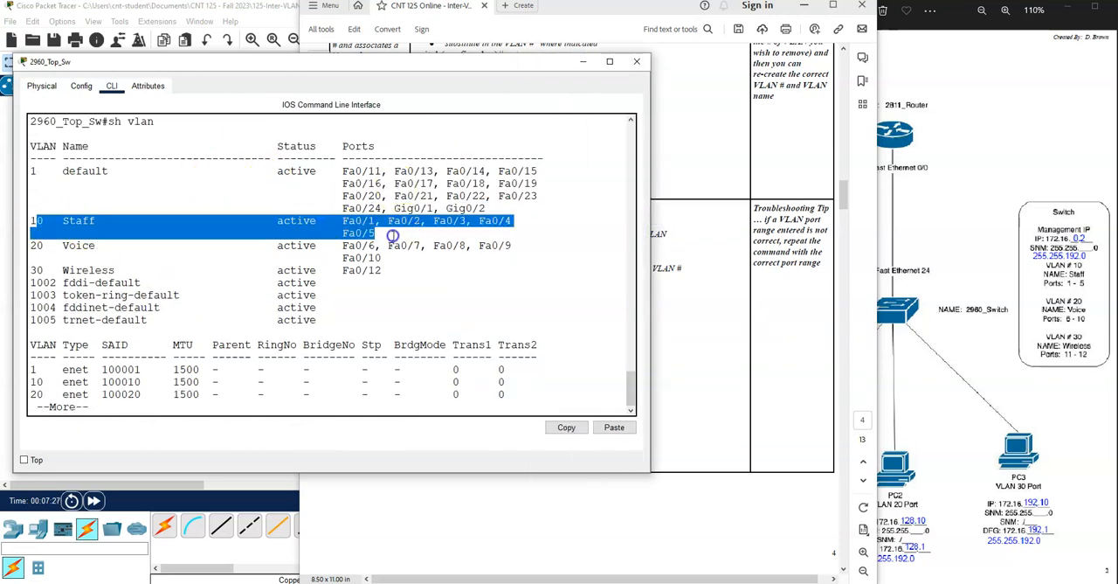
{"action": "left_click_drag", "start_coordinate": [31, 245], "coordinate": [389, 260]}
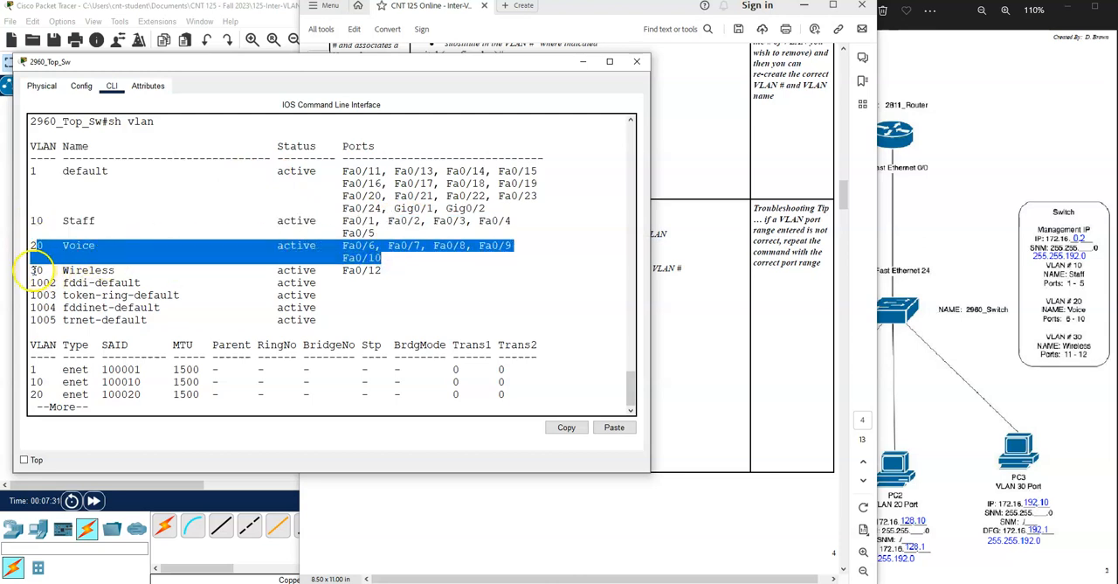
{"action": "left_click_drag", "start_coordinate": [36, 270], "coordinate": [393, 267]}
{"action": "left_click", "coordinate": [305, 346]}
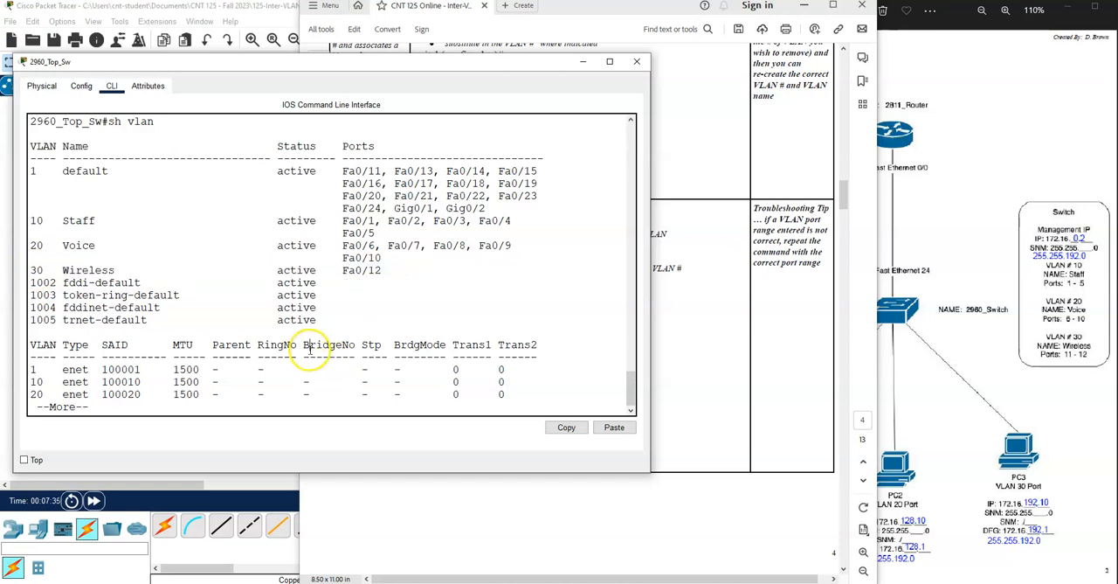
{"action": "key", "text": "space"}
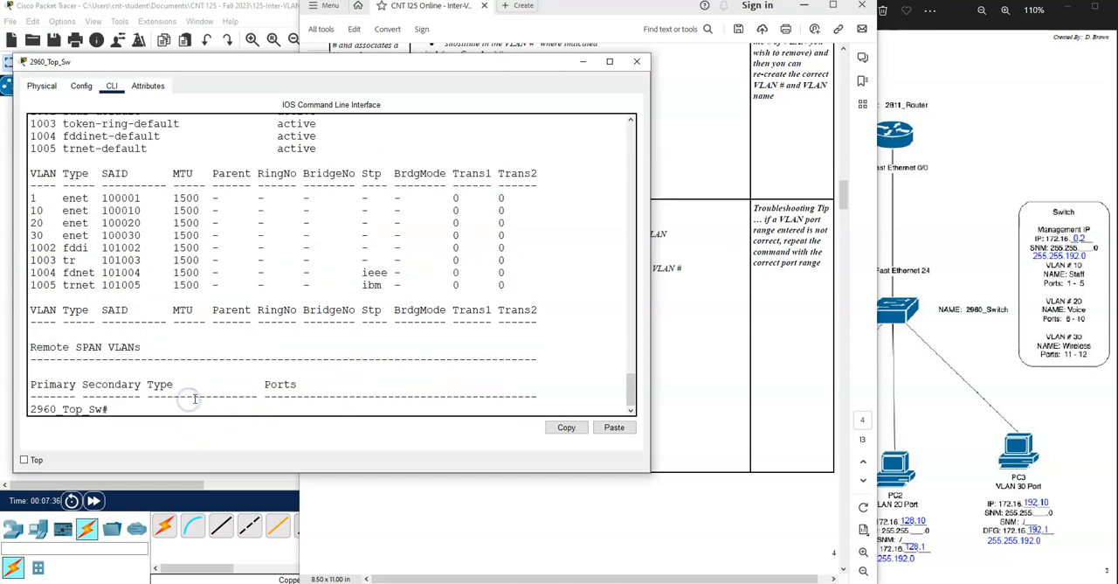
- Re-enter configuration mode and assign the switch interface range fa0/11 - 12 to access VLAN 30
{"action": "type", "text": "config t"}
{"action": "key", "text": "Return"}
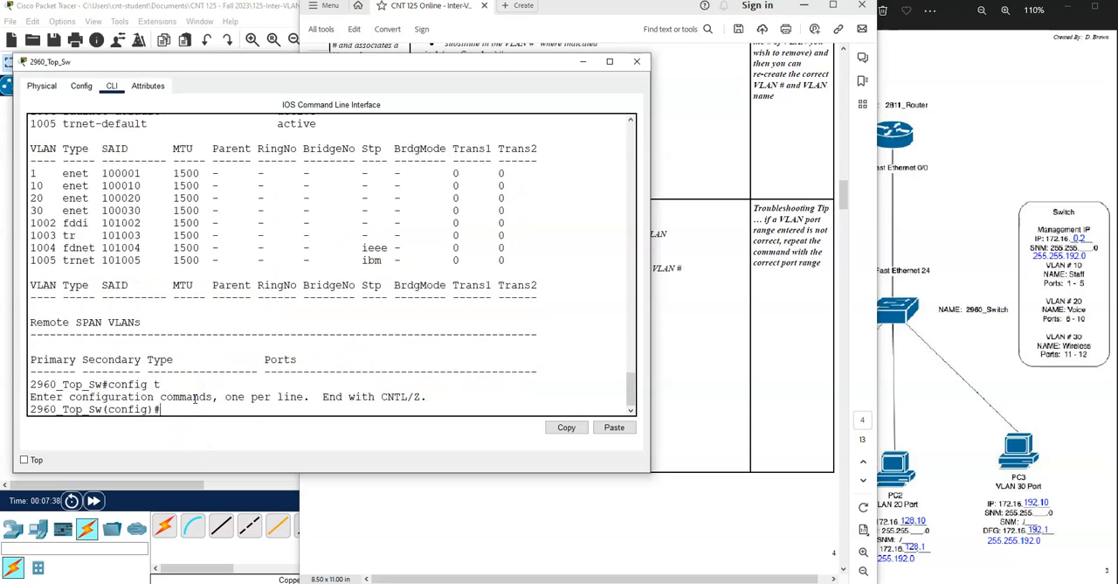
{"action": "type", "text": "interface range fa"}
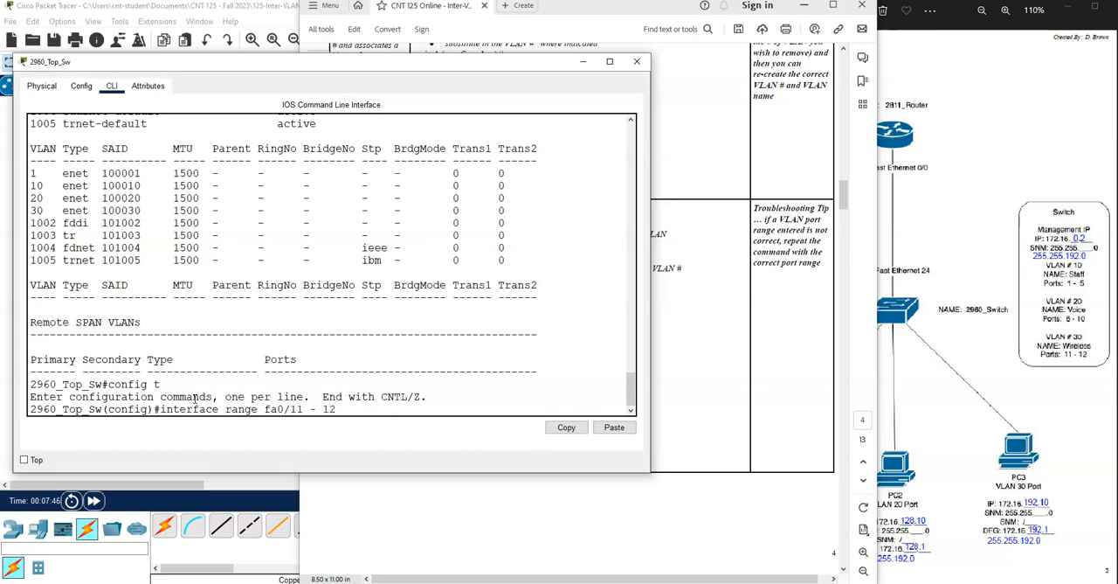
{"action": "type", "text": "0/11 - 12"}
{"action": "key", "text": "Return"}
{"action": "type", "text": "switchp"}
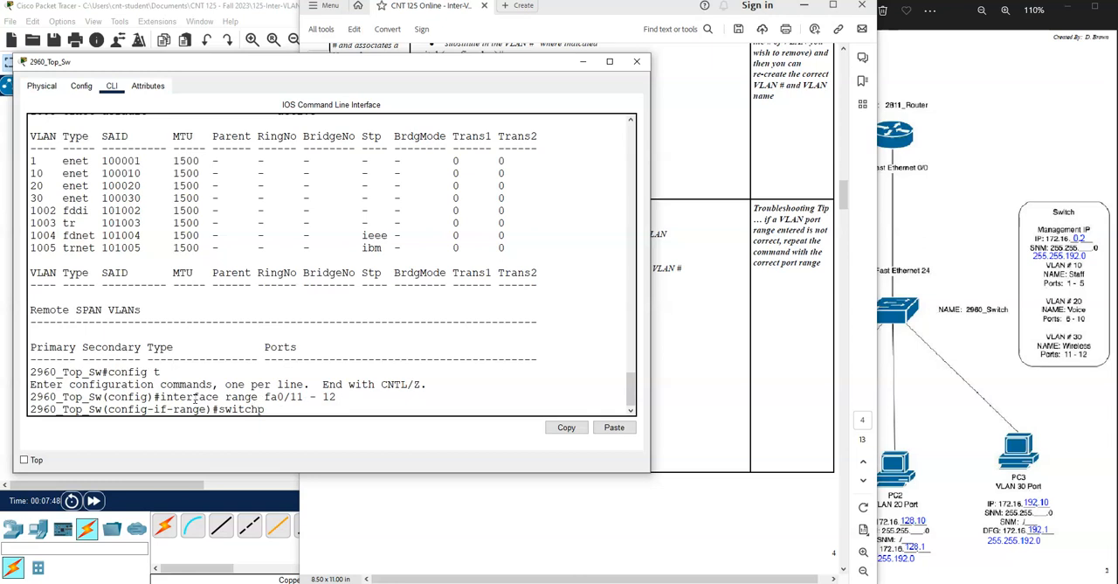
{"action": "type", "text": "ort access vlan 30"}
{"action": "key", "text": "Return"}
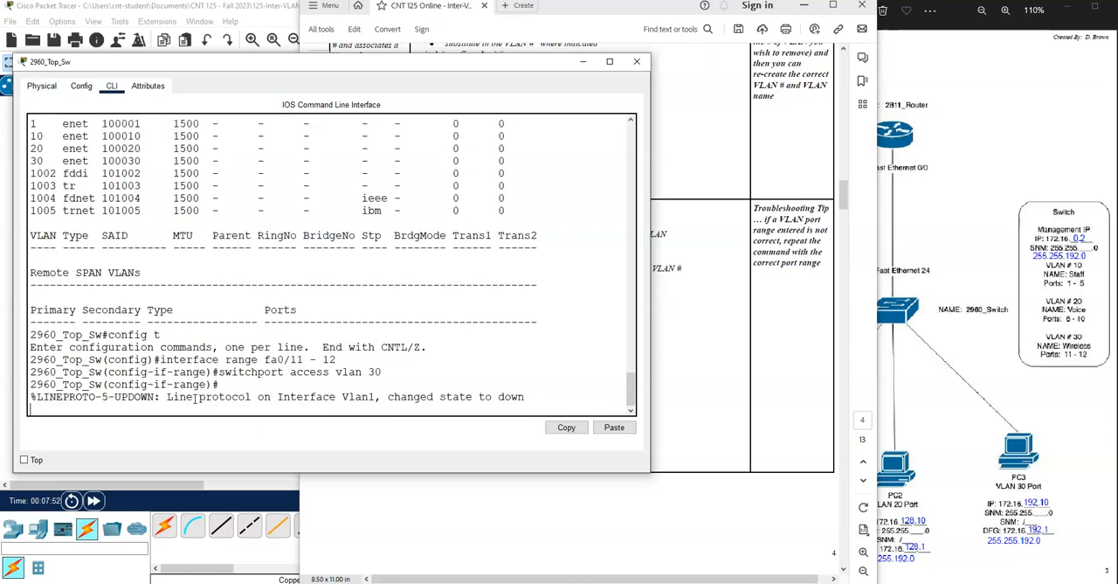
- Exit interface range and global configuration to return to the privileged prompt
{"action": "key", "text": "Return"}
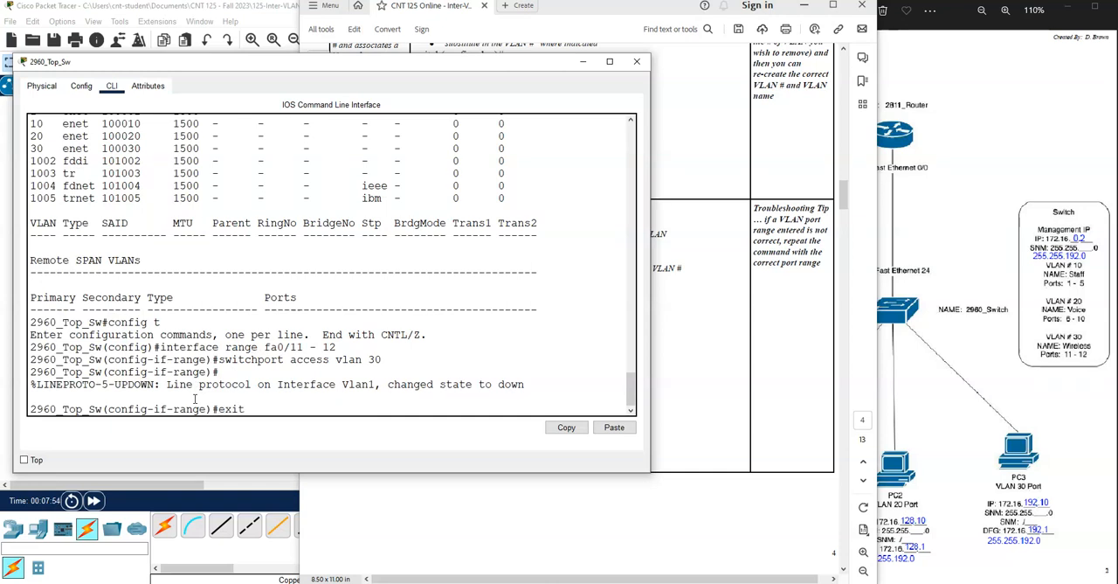
{"action": "key", "text": "Return"}
{"action": "type", "text": "exit"}
{"action": "key", "text": "Return"}
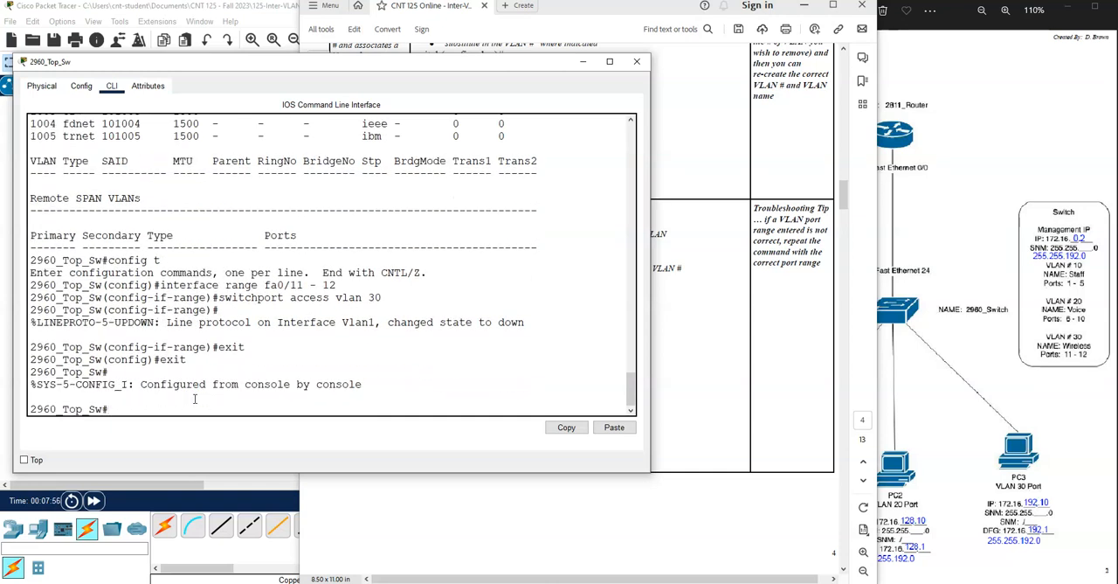
- Check the FastEthernet0/11 and 0/12 entries in the running configuration with sh run, and display the VLAN table with sh vlan
{"action": "type", "text": "sh run"}
{"action": "key", "text": "Return"}
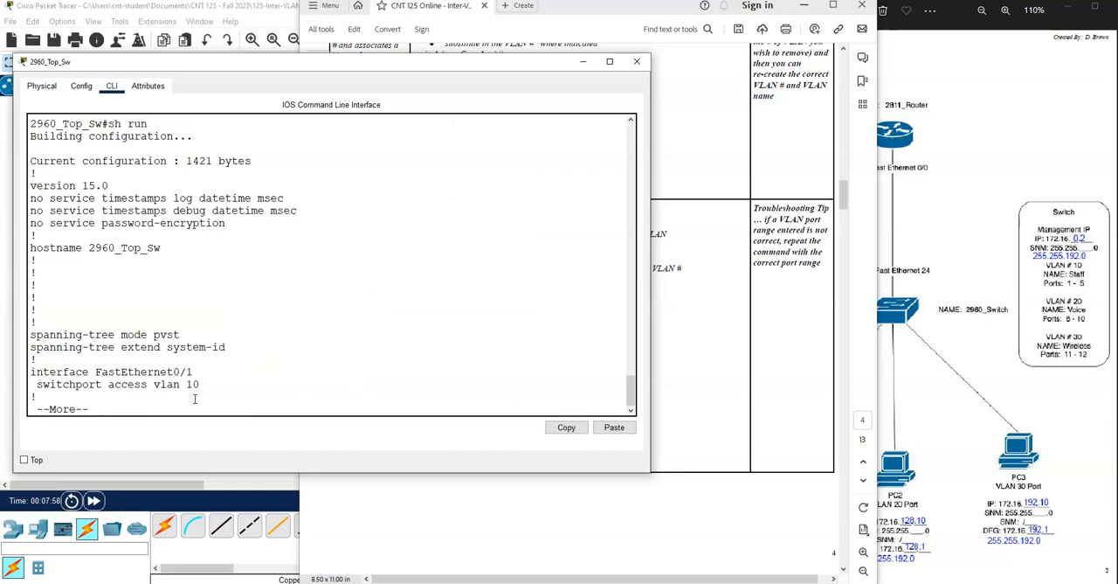
{"action": "key", "text": "space"}
{"action": "key", "text": "space"}
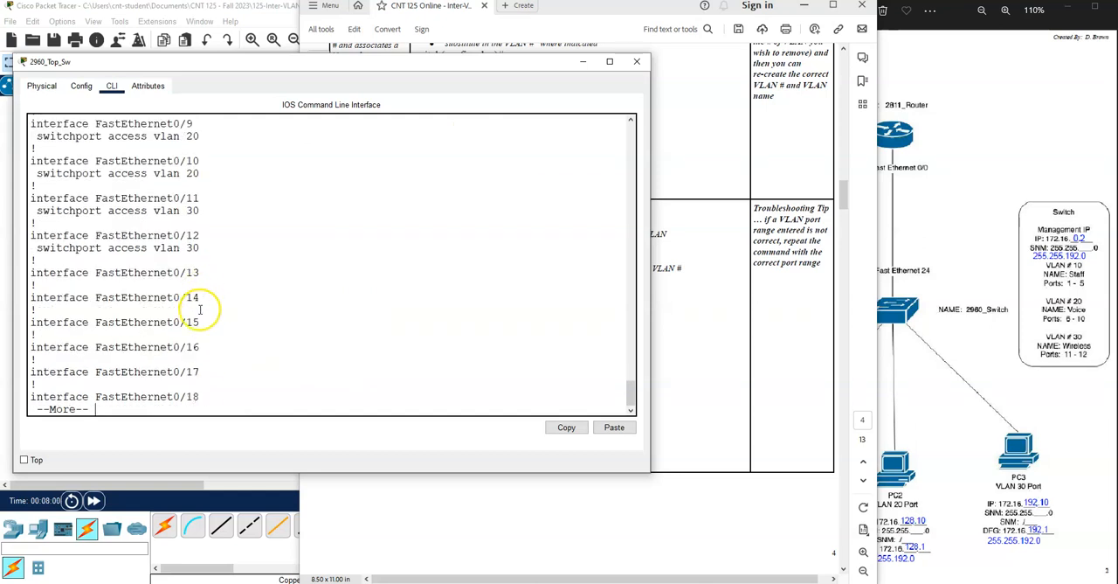
{"action": "left_click_drag", "start_coordinate": [107, 198], "coordinate": [199, 246]}
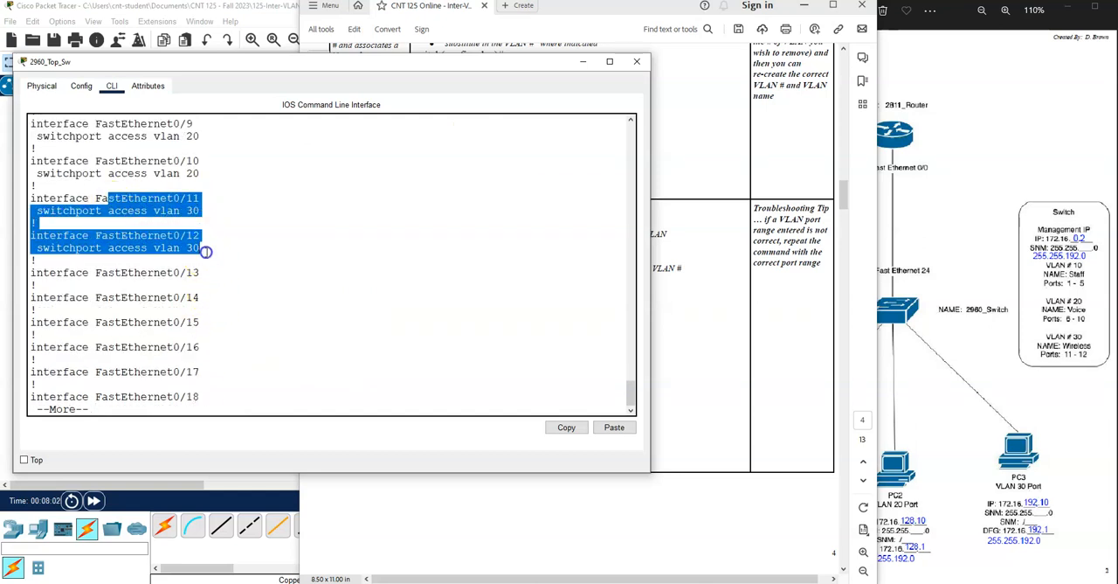
{"action": "key", "text": "space"}
{"action": "key", "text": "space"}
{"action": "type", "text": "sh vlan"}
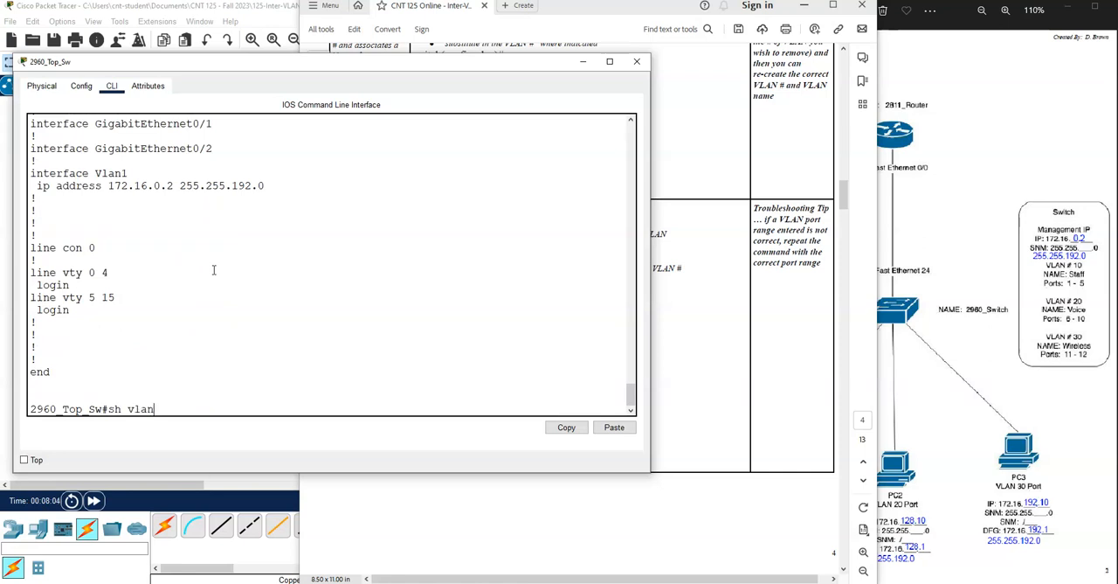
{"action": "key", "text": "Return"}
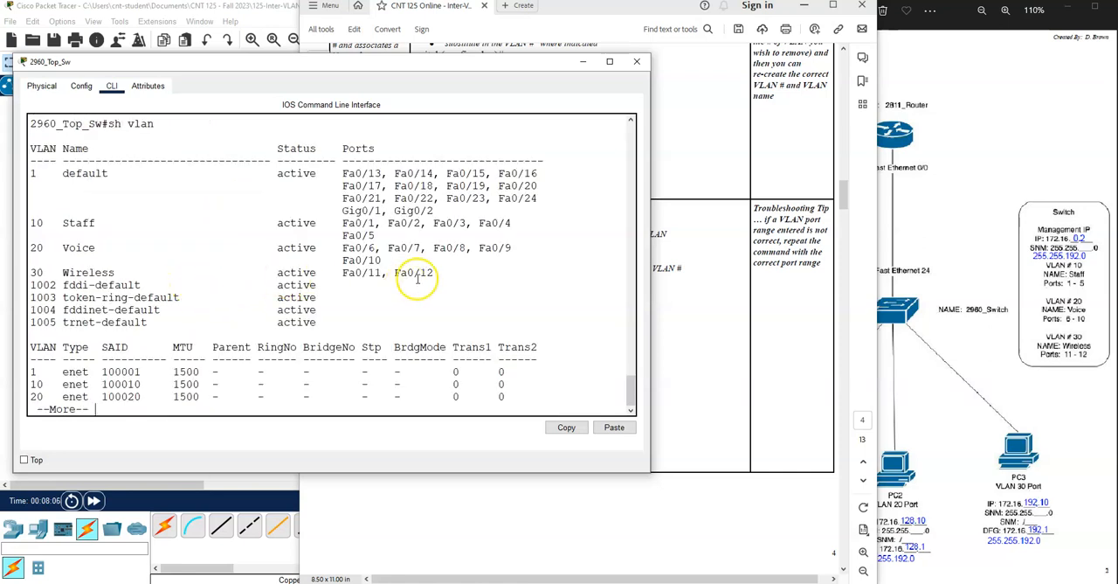
- Check the ports assigned to the Wireless VLAN 30 in the VLAN table and page through the remaining output
{"action": "left_click_drag", "start_coordinate": [342, 272], "coordinate": [437, 274]}
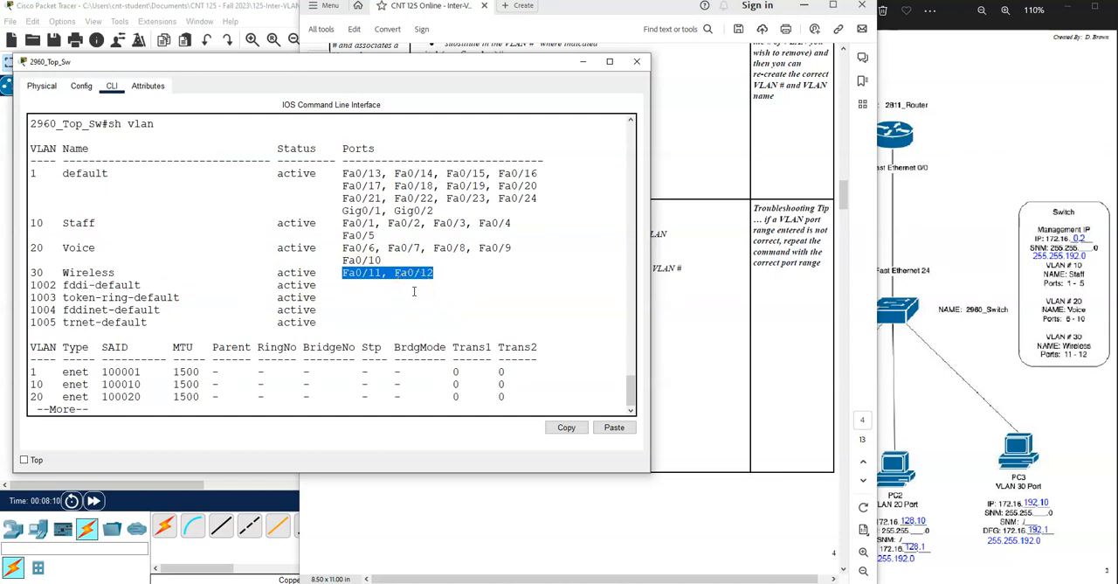
{"action": "key", "text": "space"}
{"action": "left_click", "coordinate": [263, 253]}
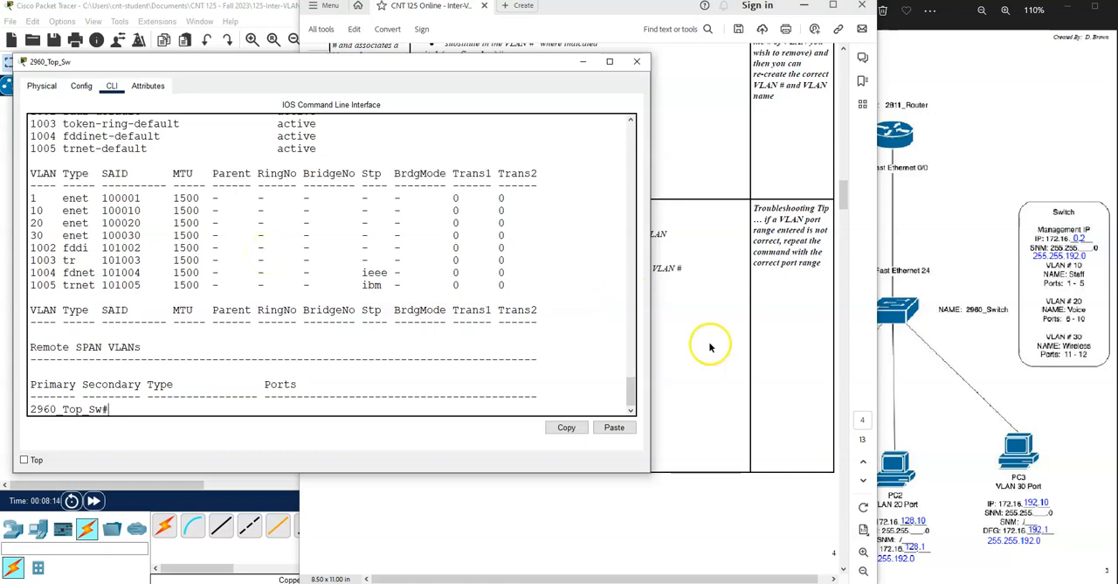
- Consult the trunk port directions in the lab document, and enter global configuration mode on the top switch with config t
{"action": "left_click", "coordinate": [716, 304]}
{"action": "scroll", "coordinate": [621, 314], "scroll_direction": "down", "scroll_amount": 5}
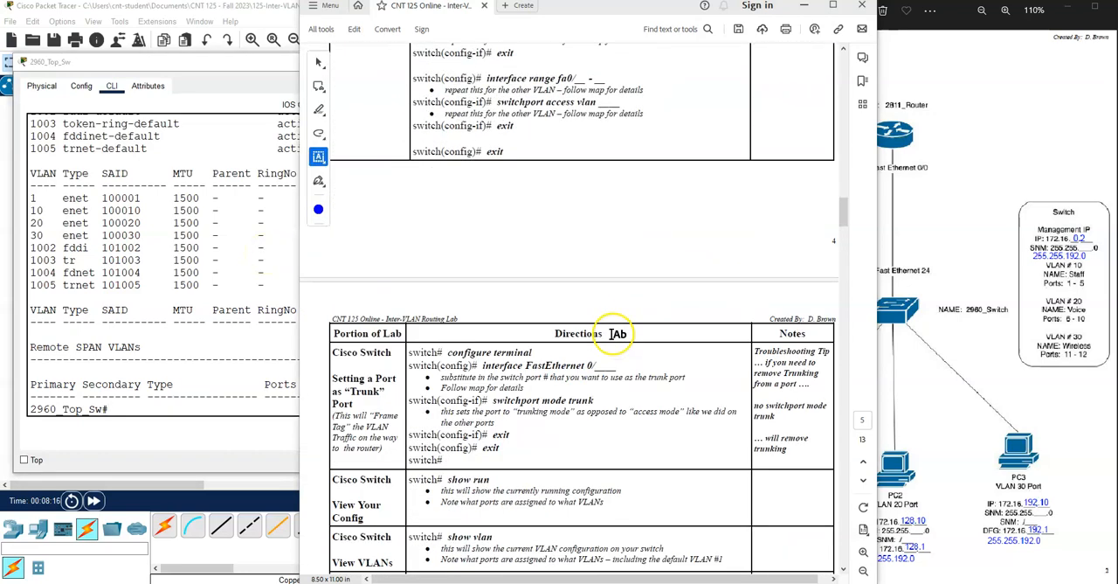
{"action": "left_click", "coordinate": [144, 408]}
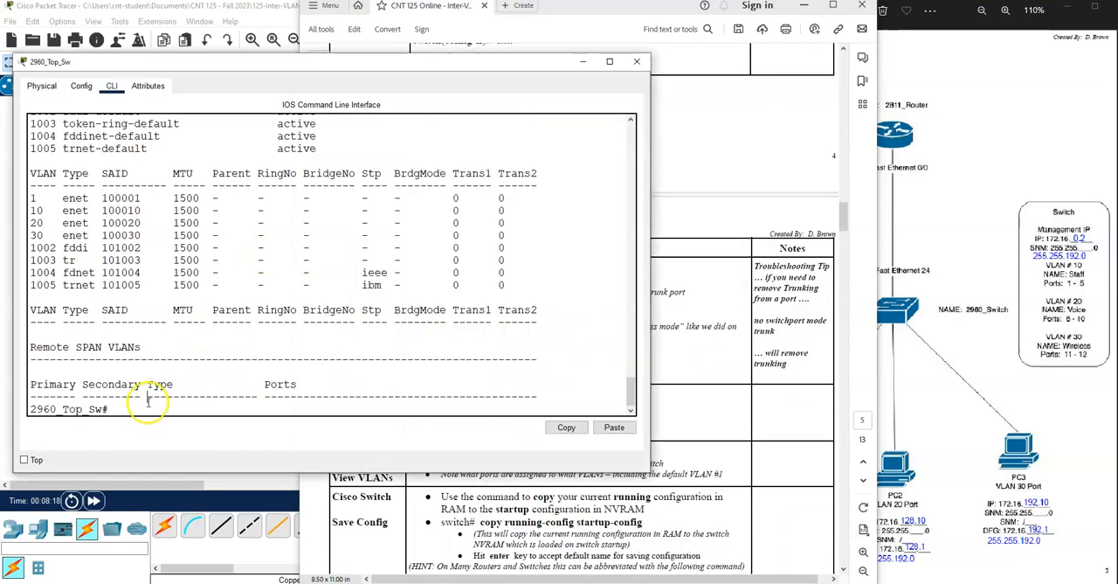
{"action": "type", "text": "con"}
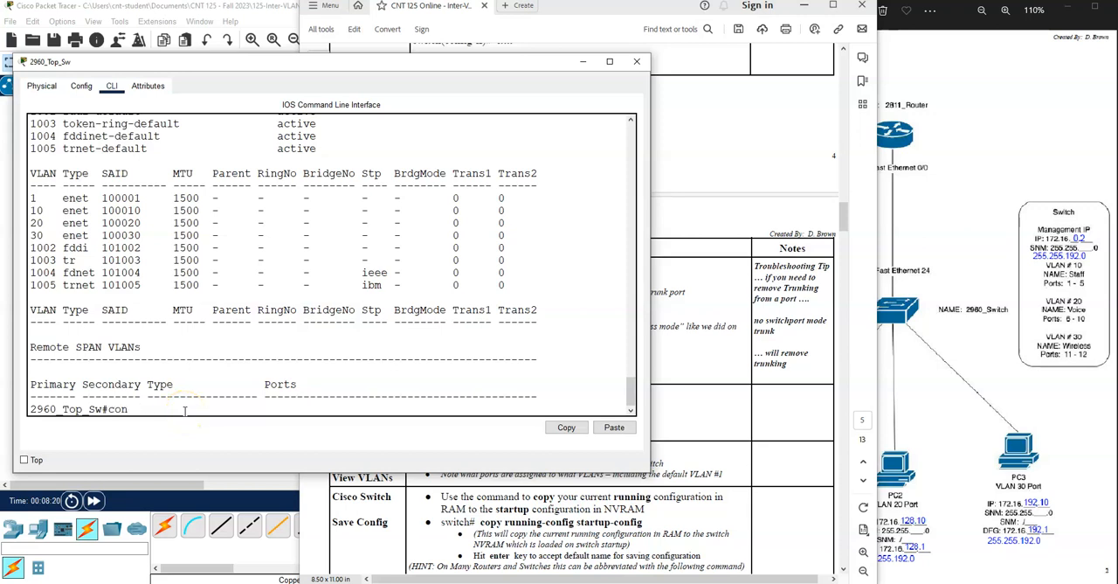
{"action": "type", "text": "bfiig t"}
{"action": "key", "text": "Return"}
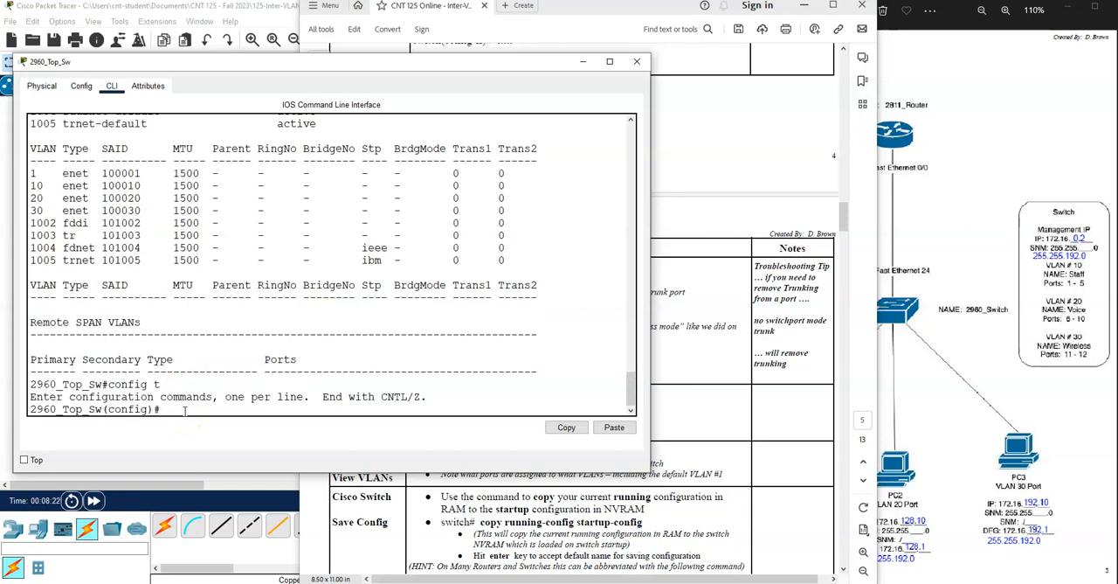
- Set the switch interface fa0/24 to trunk mode with switchport mode trunk
{"action": "type", "text": "in"}
{"action": "key", "text": "Tab"}
{"action": "type", "text": "fa0/24"}
{"action": "key", "text": "Return"}
{"action": "type", "text": "switcjhp"}
{"action": "type", "text": "port"}
{"action": "type", "text": " mode trunk"}
{"action": "key", "text": "Return"}
- Exit interface and global configuration to return to the switch's privileged prompt
{"action": "key", "text": "Return"}
{"action": "type", "text": "e"}
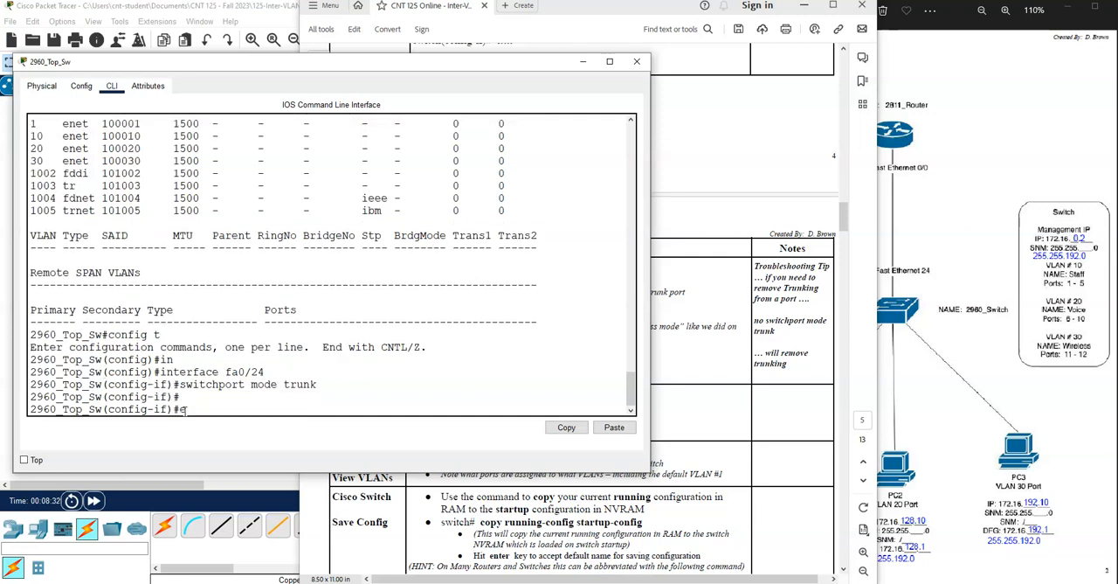
{"action": "type", "text": "xit"}
{"action": "key", "text": "Return"}
{"action": "type", "text": "ex"}
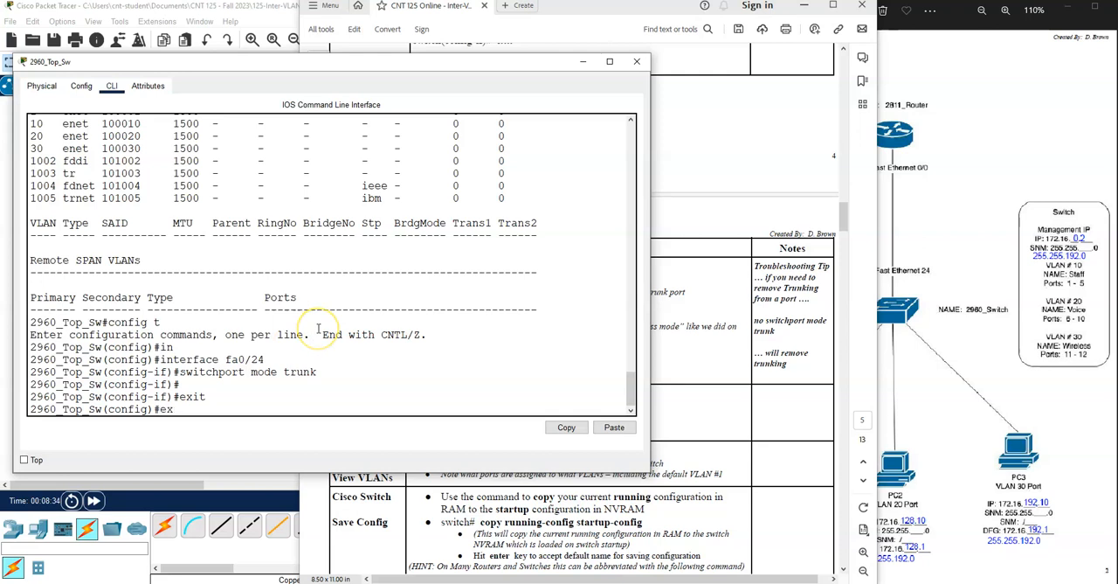
{"action": "type", "text": "it"}
{"action": "key", "text": "Return"}
- Display the running configuration with sh run and check the FastEthernet0/24 trunk entry and the Vlan1 IP address
{"action": "type", "text": "sh run"}
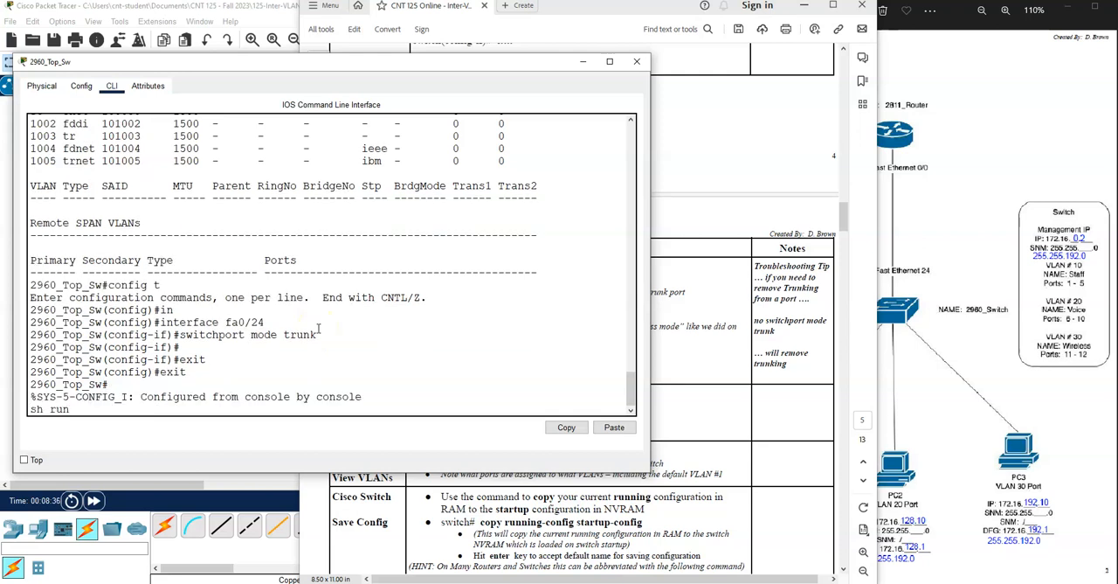
{"action": "key", "text": "Return"}
{"action": "key", "text": "space"}
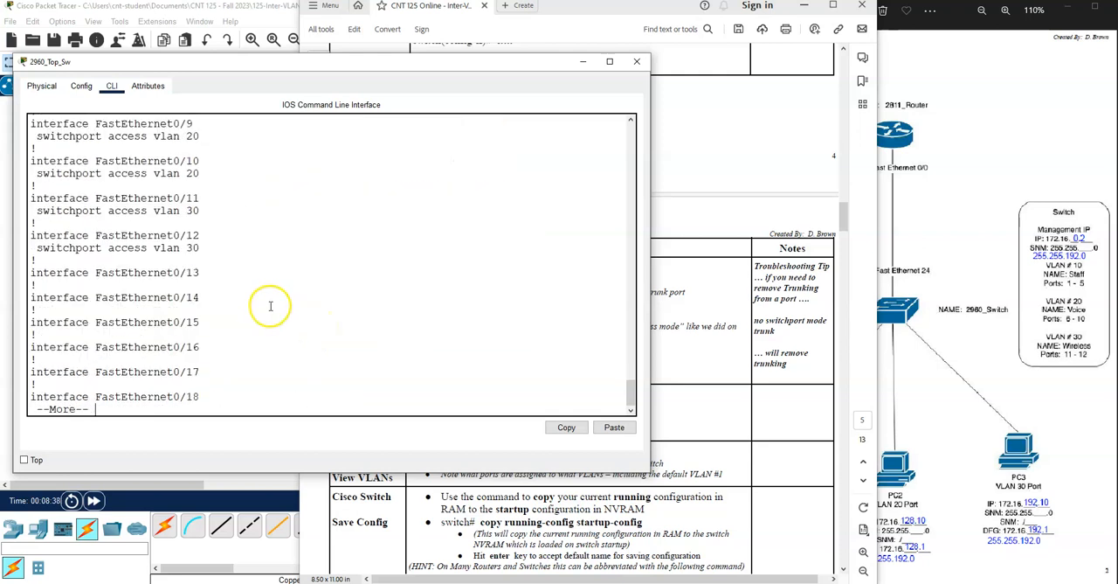
{"action": "key", "text": "space"}
{"action": "left_click_drag", "start_coordinate": [178, 286], "coordinate": [29, 273]}
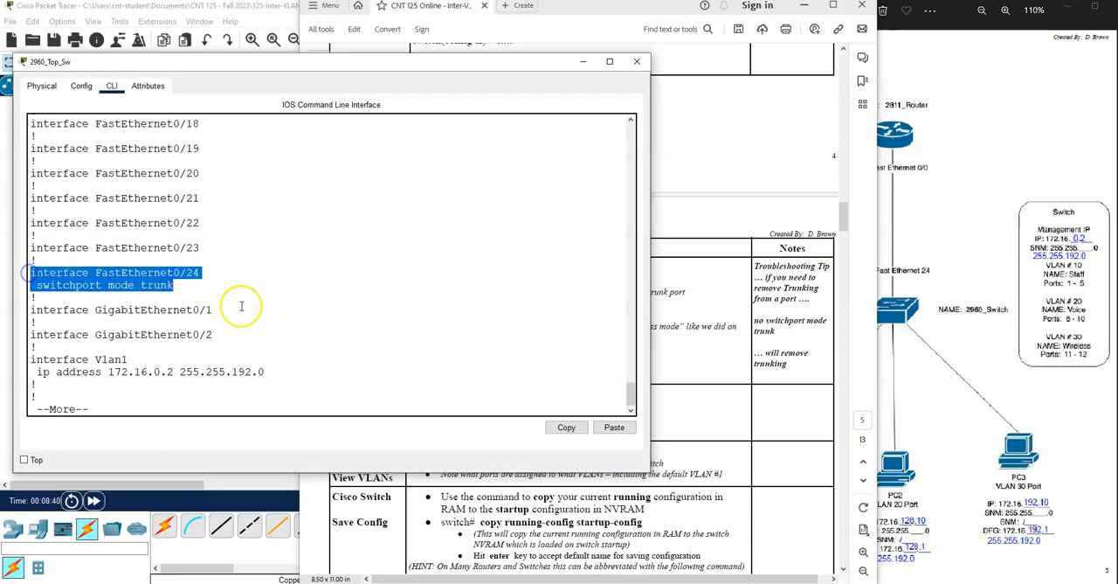
{"action": "left_click_drag", "start_coordinate": [272, 372], "coordinate": [35, 372]}
{"action": "key", "text": "space"}
- Save the running configuration to the startup configuration with copy run start, accepting the default destination filename
{"action": "type", "text": "cop"}
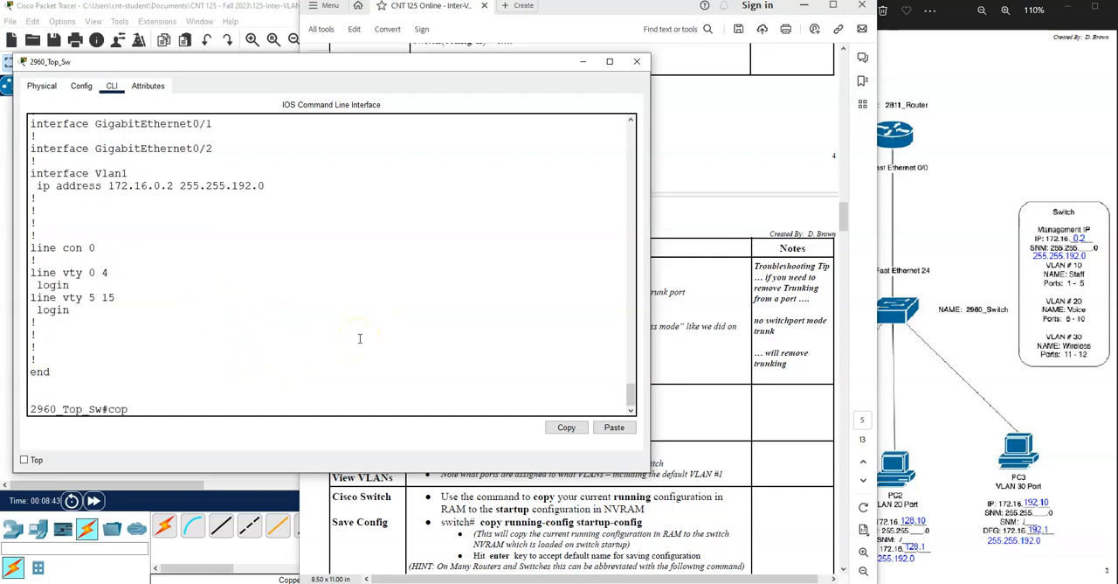
{"action": "type", "text": "y run start"}
{"action": "key", "text": "Return"}
{"action": "key", "text": "Return"}
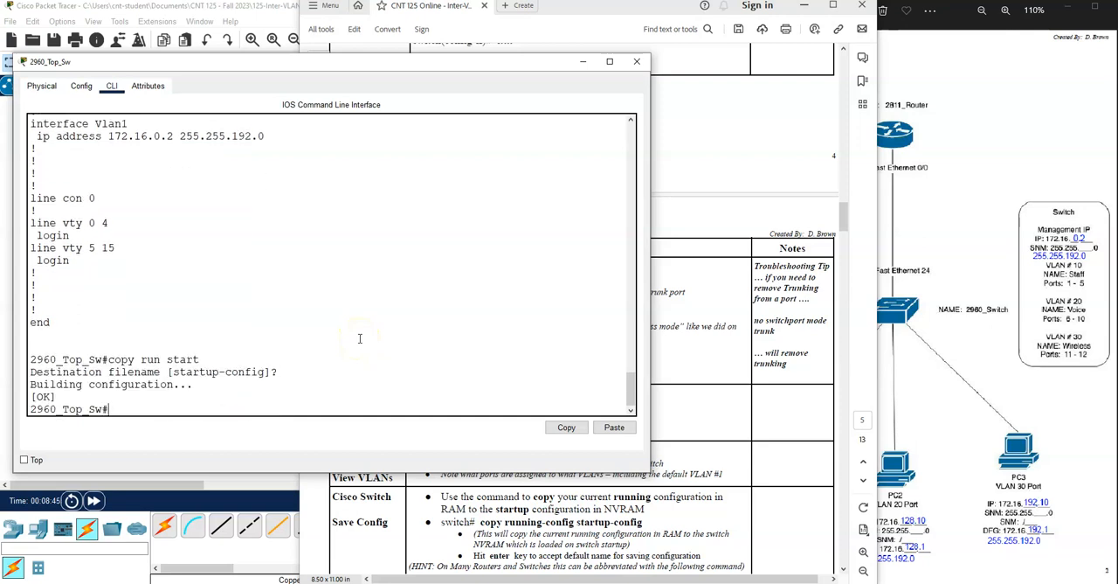
- Review the lab document's switch directions from the trunk port section through Save Config
{"action": "left_click", "coordinate": [700, 368]}
{"action": "scroll", "coordinate": [629, 341], "scroll_direction": "down", "scroll_amount": 3}
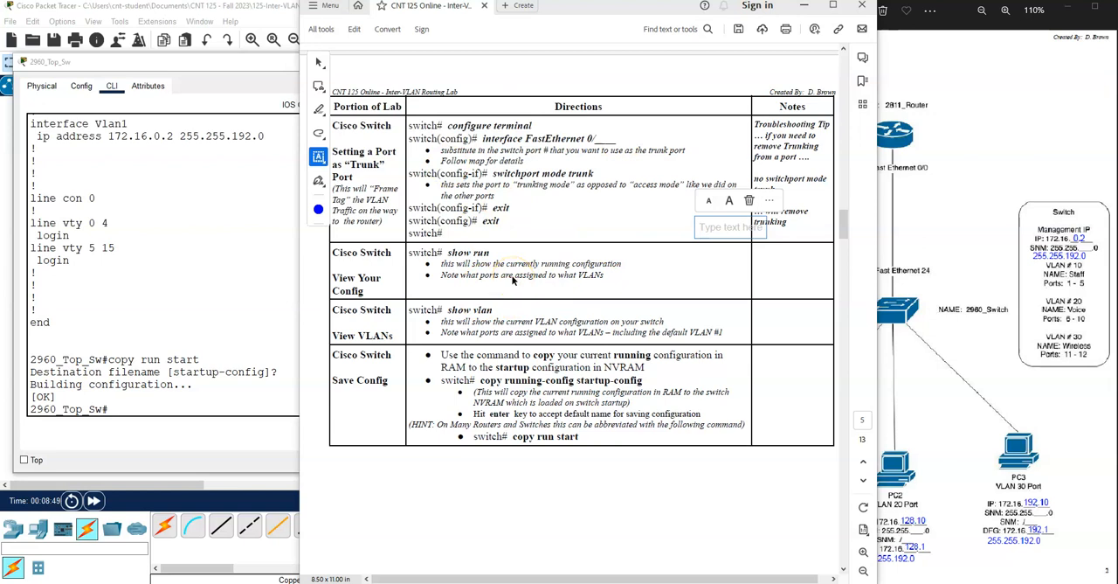
{"action": "scroll", "coordinate": [516, 284], "scroll_direction": "down", "scroll_amount": 10}
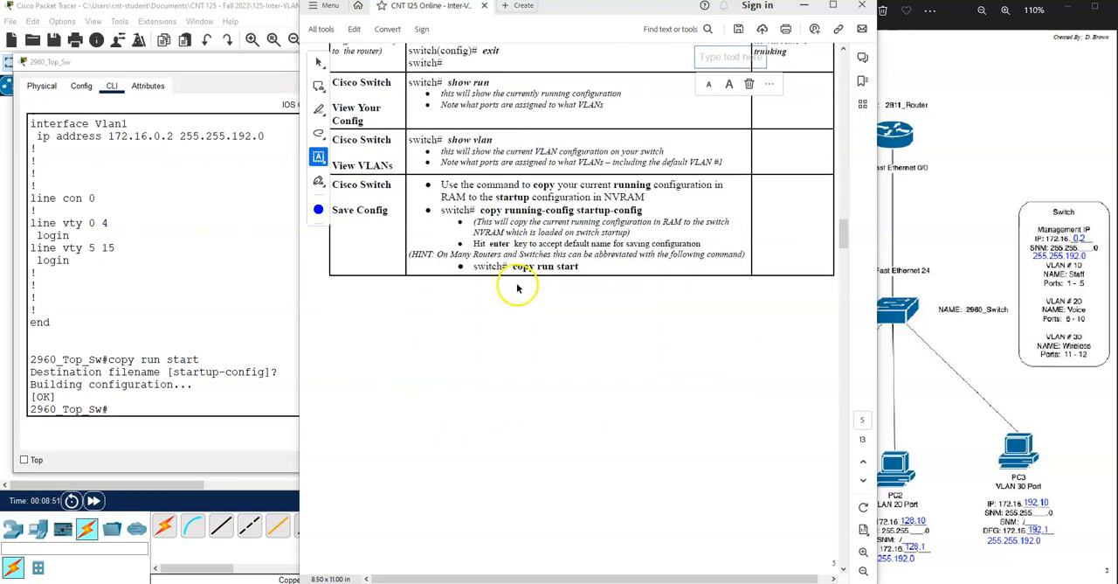